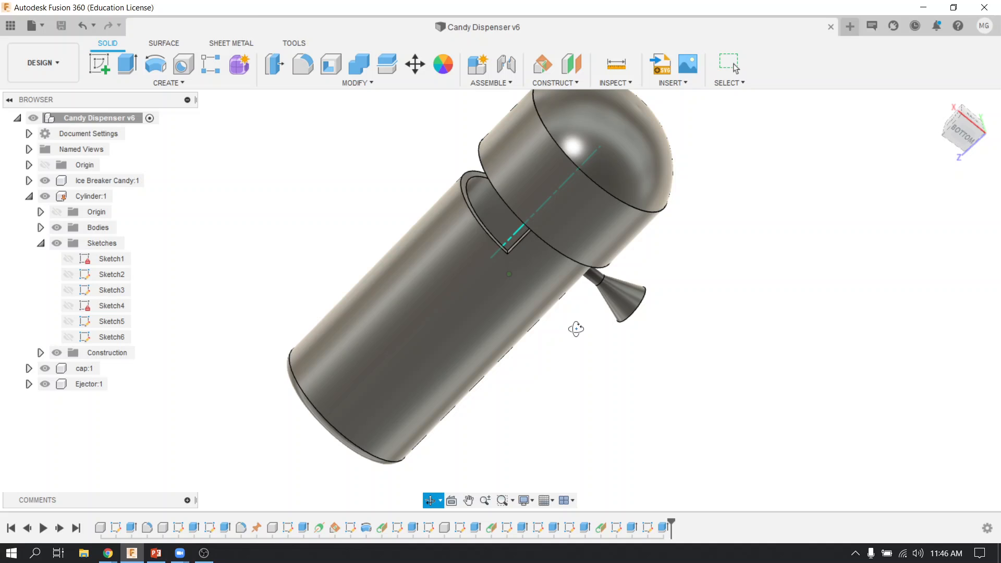
Hide the cap component to expose the ejector inside the cylinder.
left_click_drag(576, 328, 568, 282)
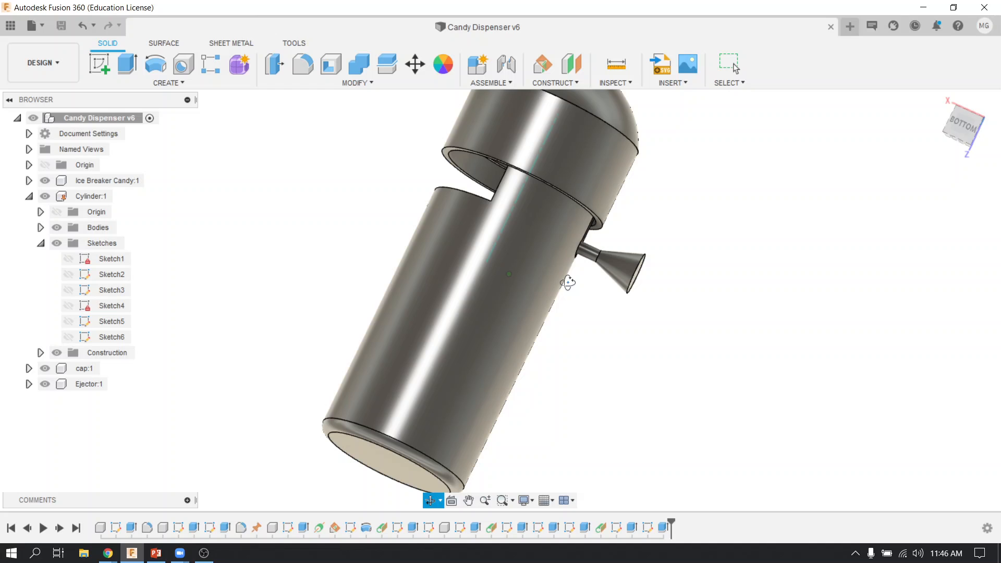
left_click_drag(568, 282, 552, 384)
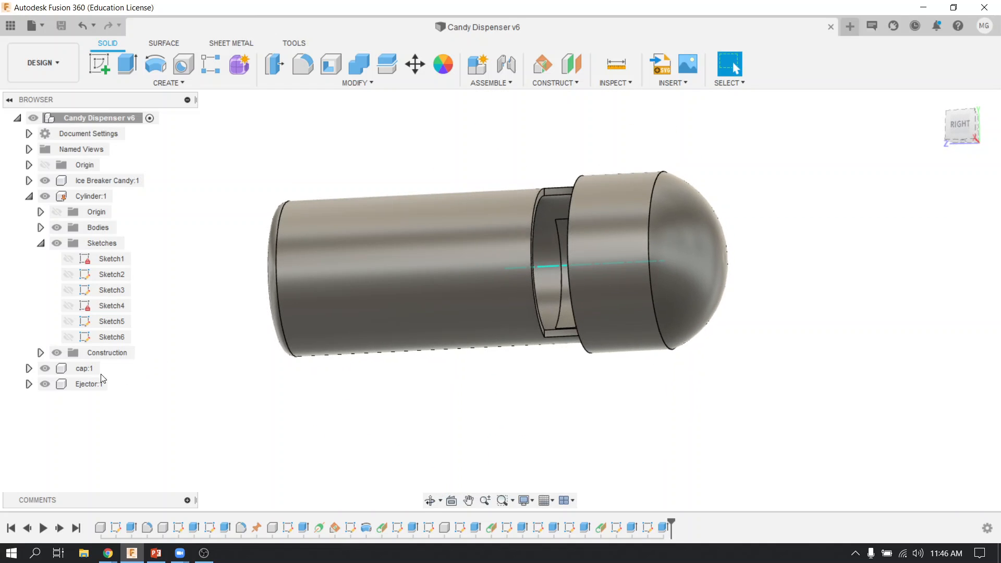
left_click(83, 369)
left_click(44, 368)
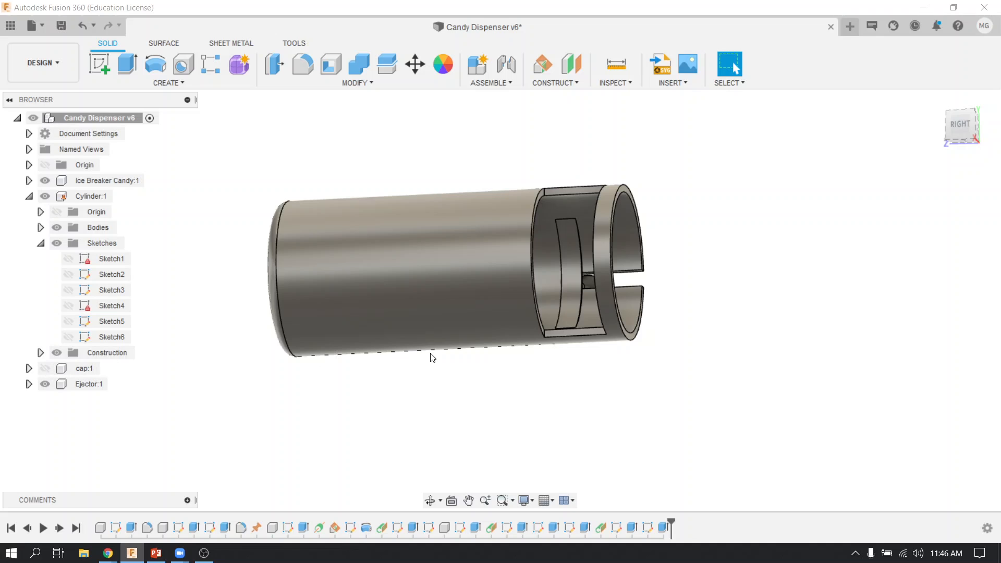
middle_click_drag(431, 355, 511, 324, "shift")
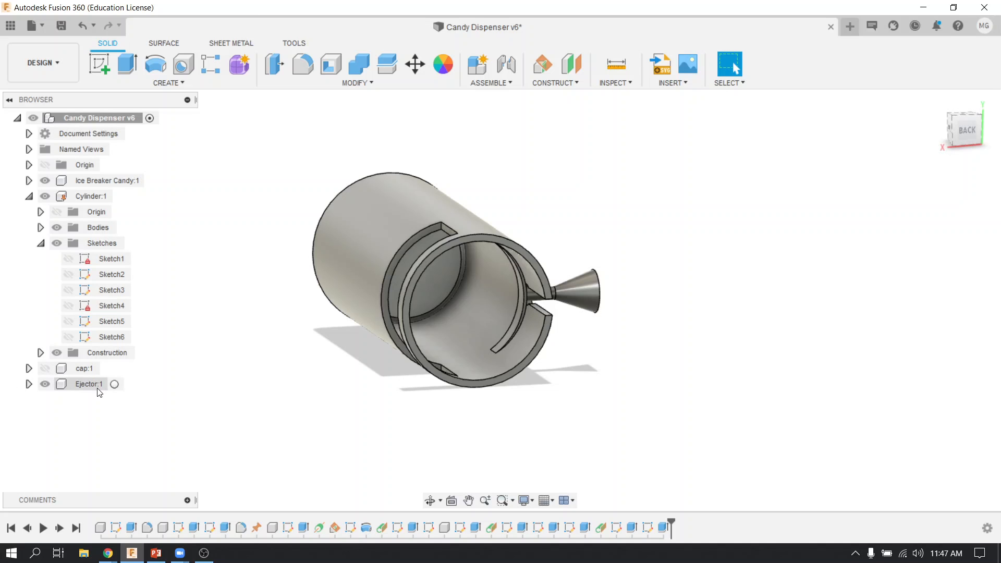
Try moving the ejector freely in the cylinder's slot, and undo both that move and the hiding of the cap.
left_click_drag(572, 304, 553, 304)
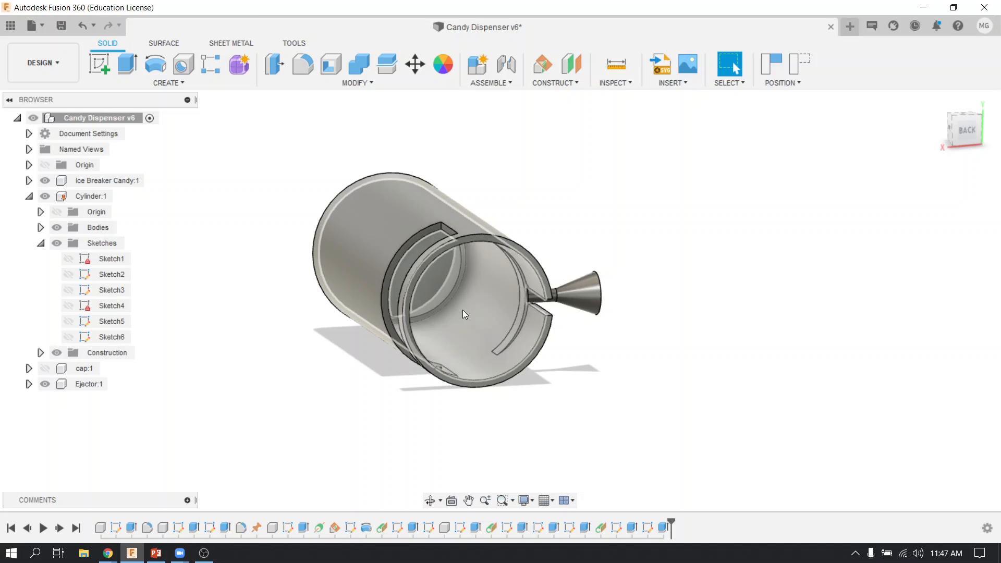
left_click(83, 27)
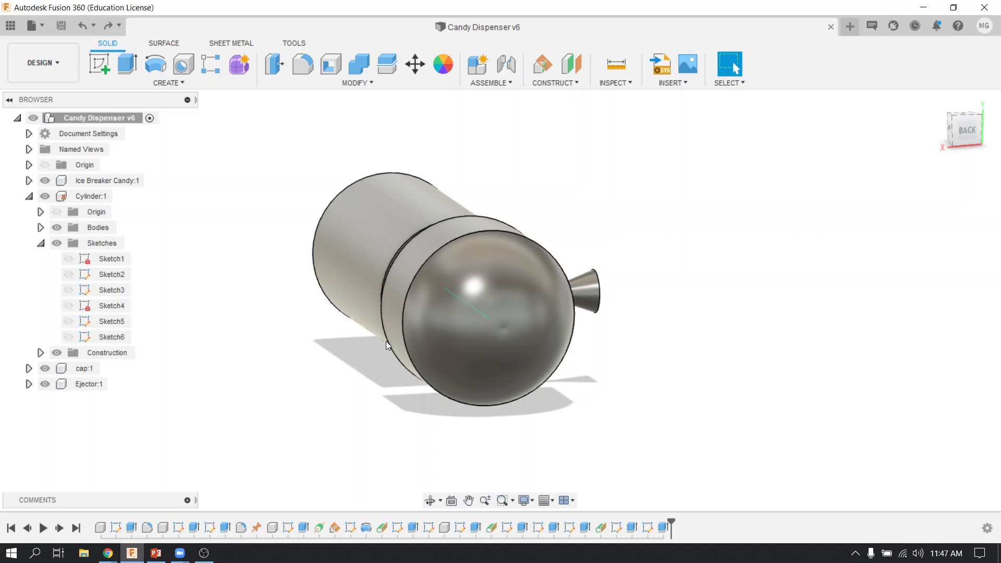
middle_click_drag(673, 386, 655, 315, "shift")
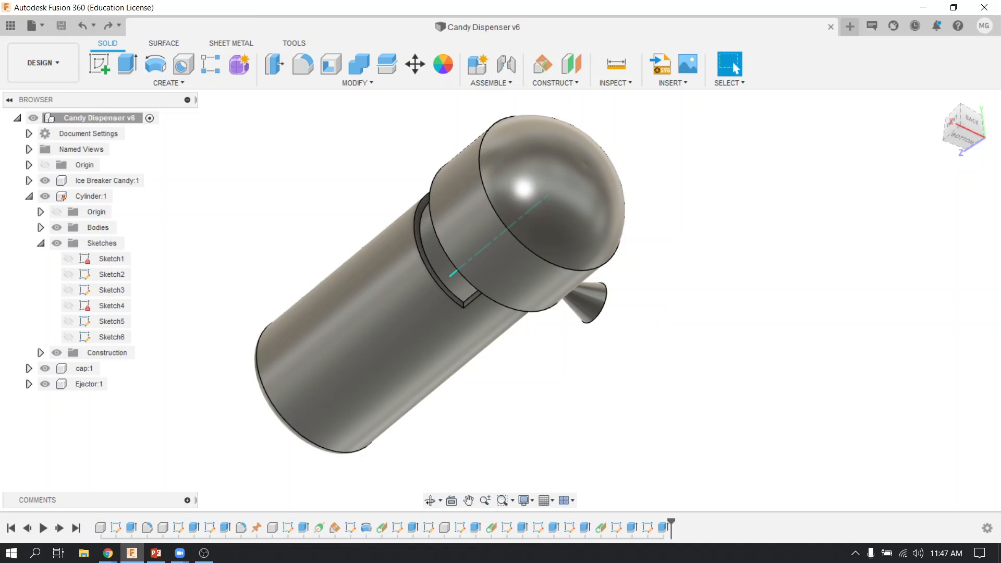
Collapse the Cylinder component's contents and activate the Ejector component.
left_click(29, 196)
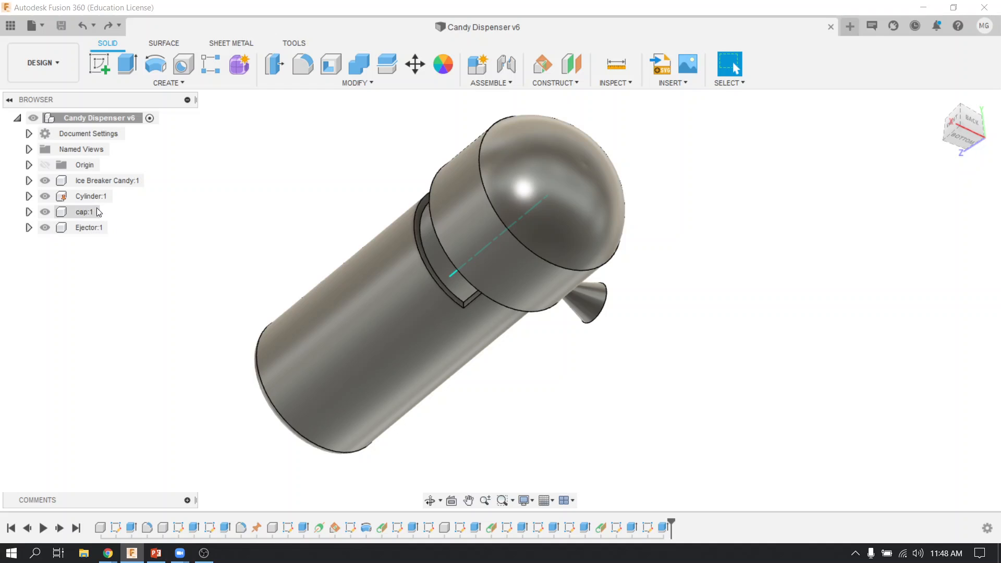
left_click(51, 119)
left_click(105, 227)
left_click(114, 228)
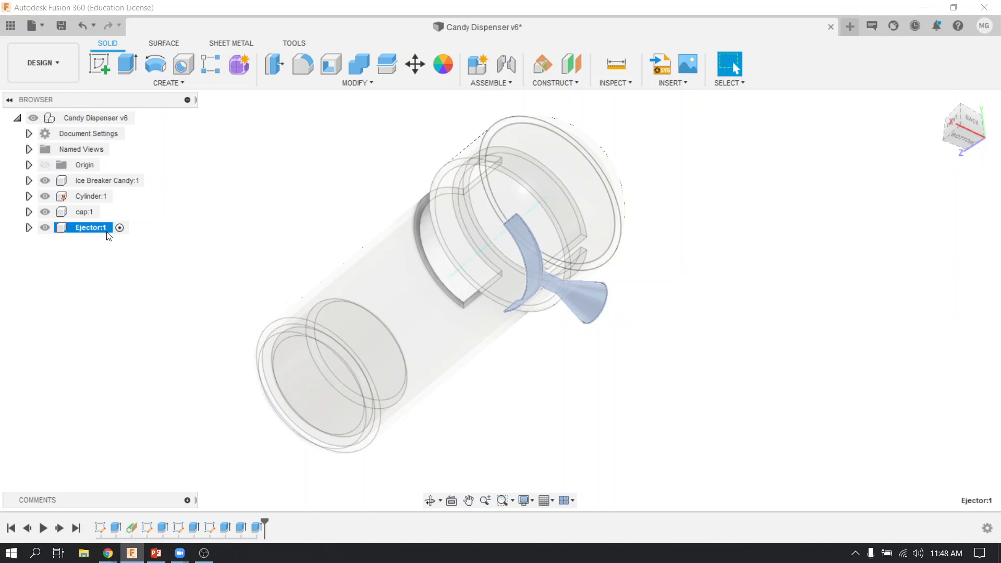
Create an internal standard component named test inside the Ejector component and make it active.
left_click(477, 63)
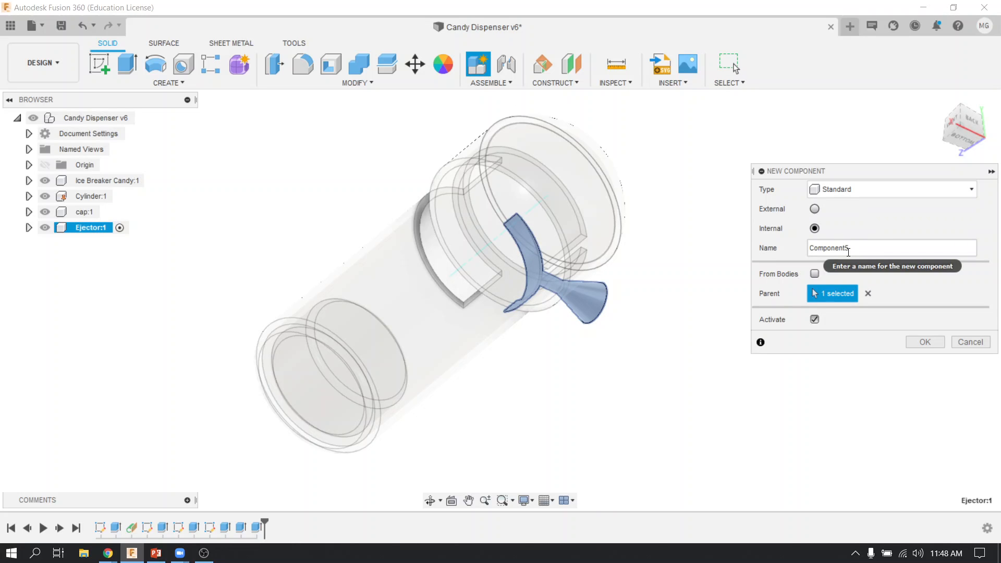
double_click(848, 251)
type("test")
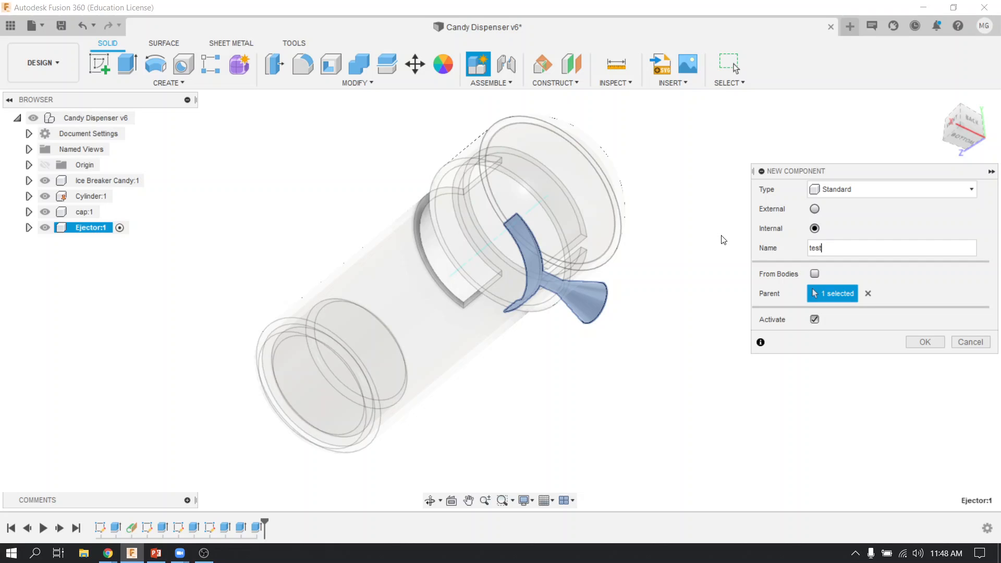
left_click(925, 342)
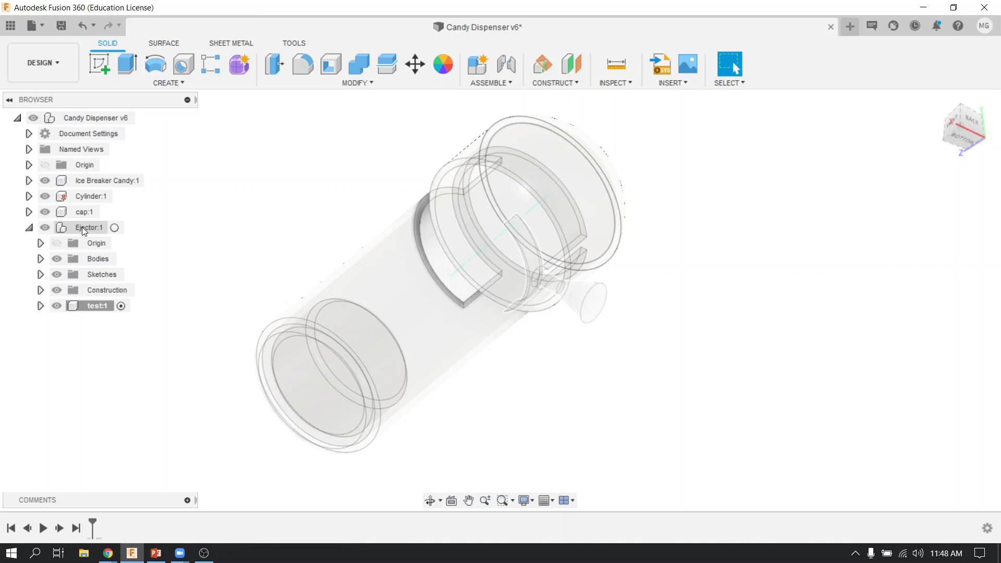
Check how the test component is nested under the Ejector, and undo its creation.
left_click(29, 228)
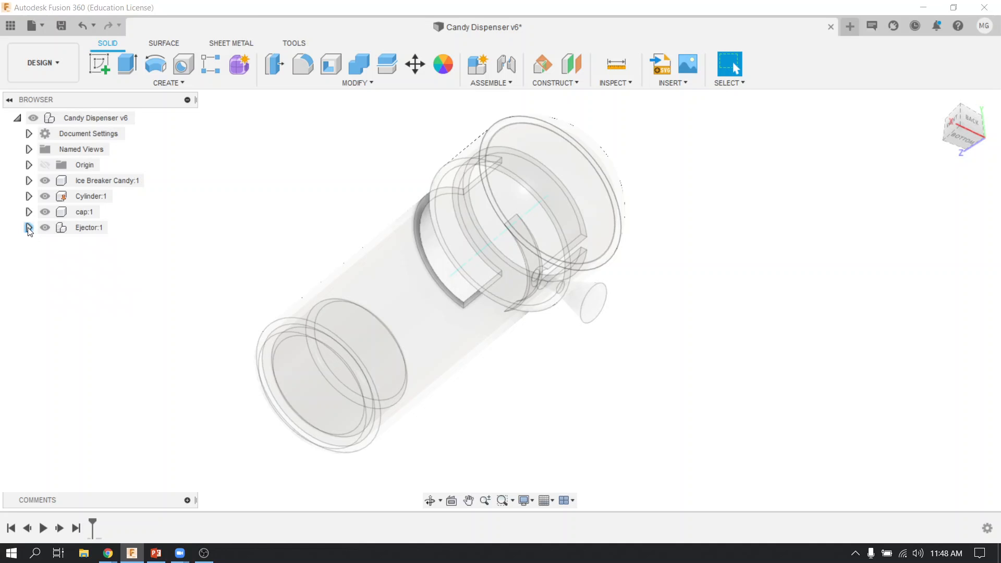
left_click(28, 228)
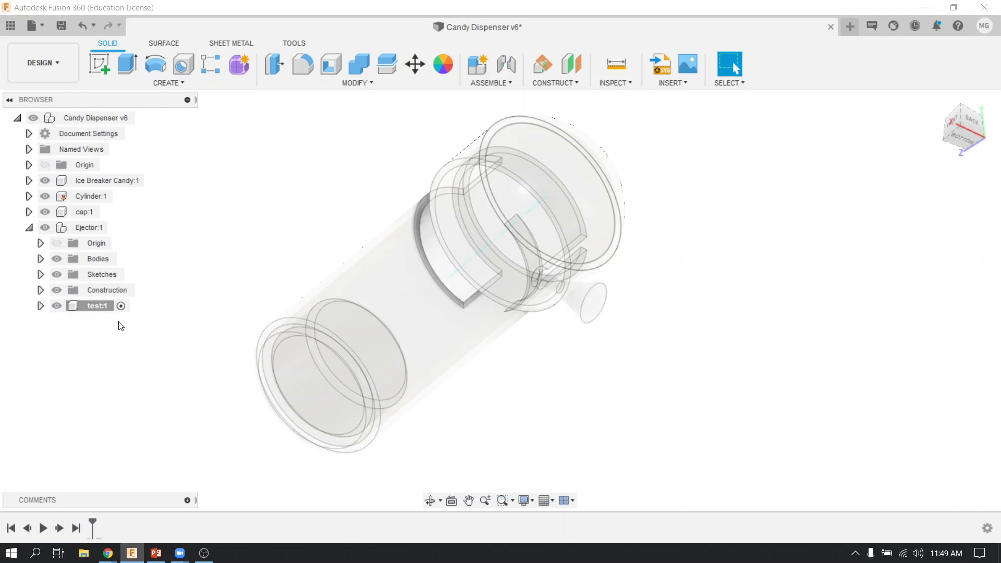
left_click(105, 311)
left_click(83, 26)
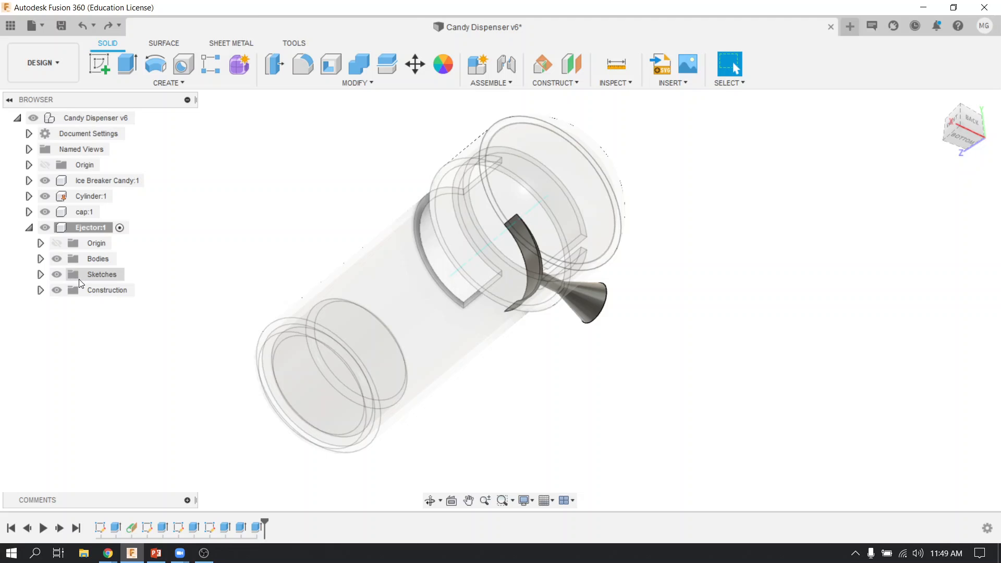
Collapse the Ejector's contents and reactivate the top-level Candy Dispenser assembly.
left_click(29, 228)
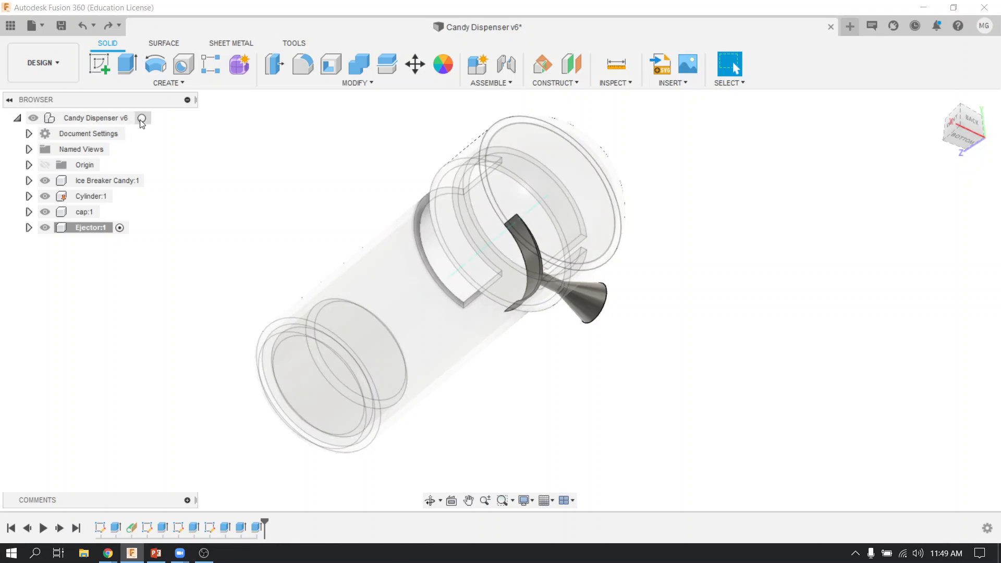
left_click(140, 118)
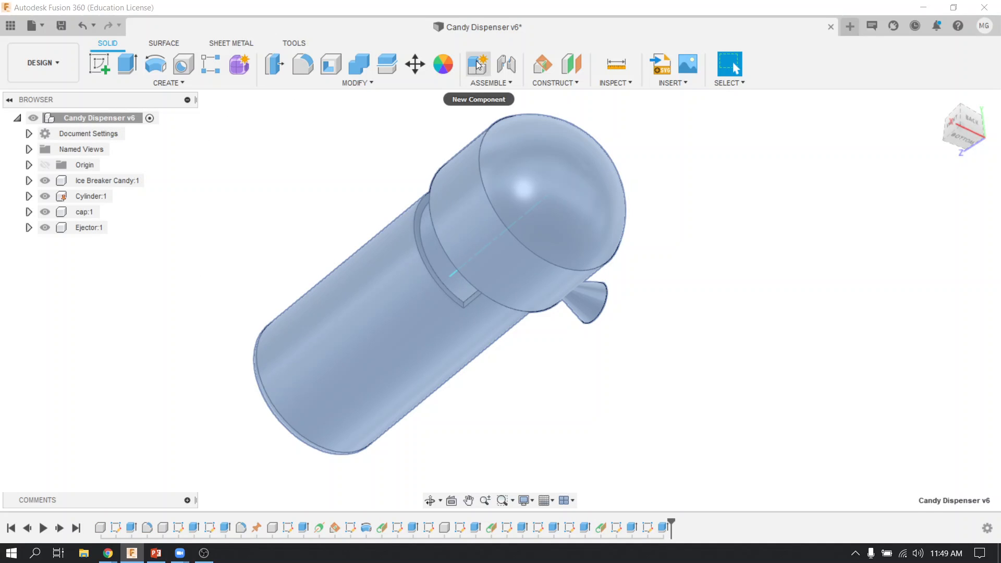
left_click(282, 226)
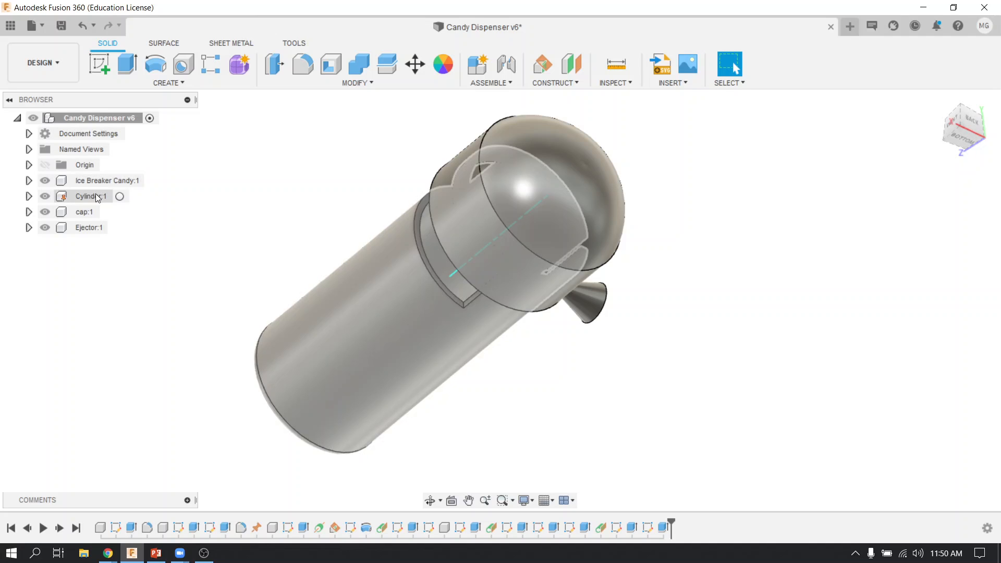
Check the grounding option of the Cylinder component.
right_click(89, 197)
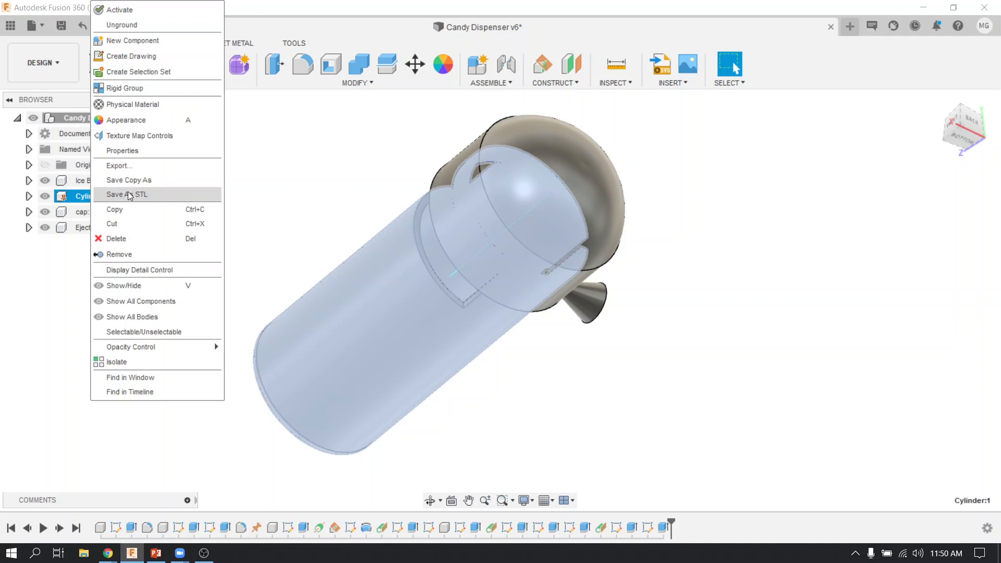
left_click(154, 25)
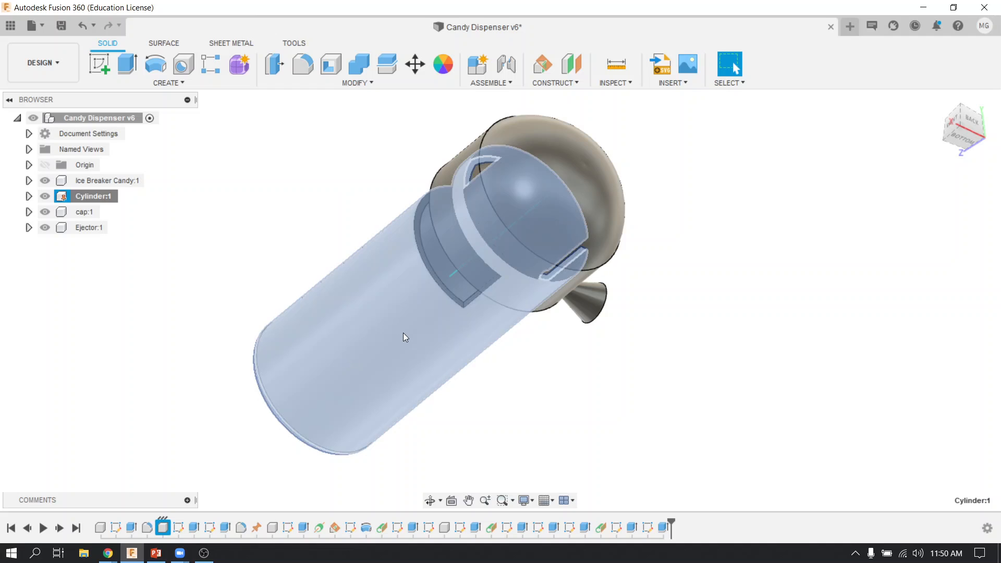
key("Escape")
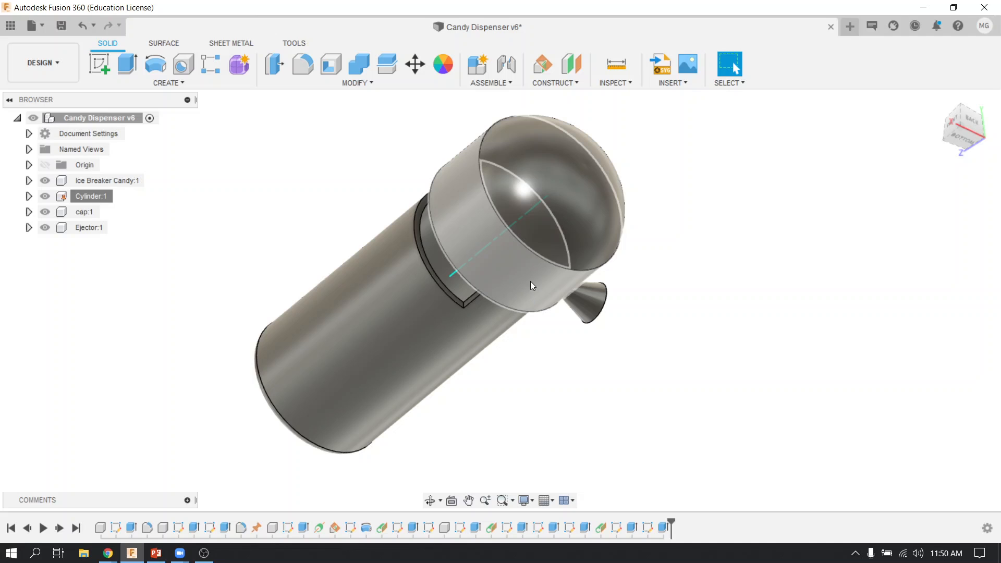
Try moving the cap and the ejector away from the cylinder, and undo both moves.
left_click_drag(531, 265, 904, 301)
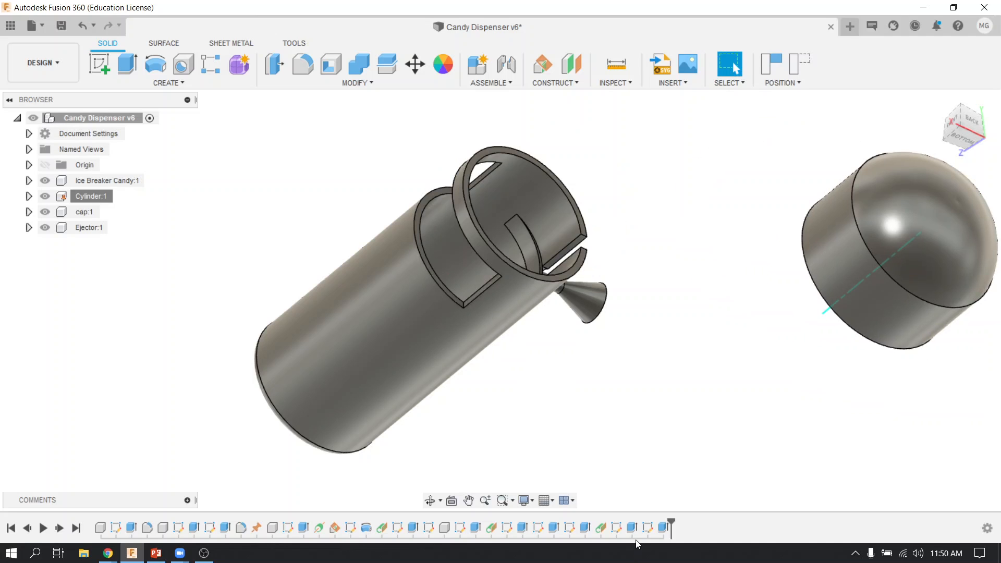
left_click_drag(571, 303, 700, 276)
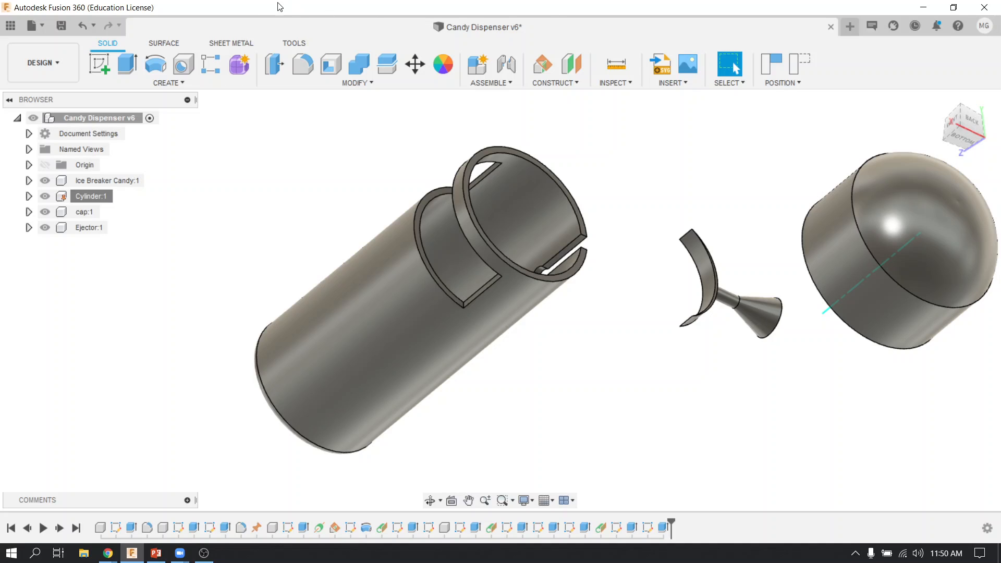
left_click(82, 26)
left_click(82, 26)
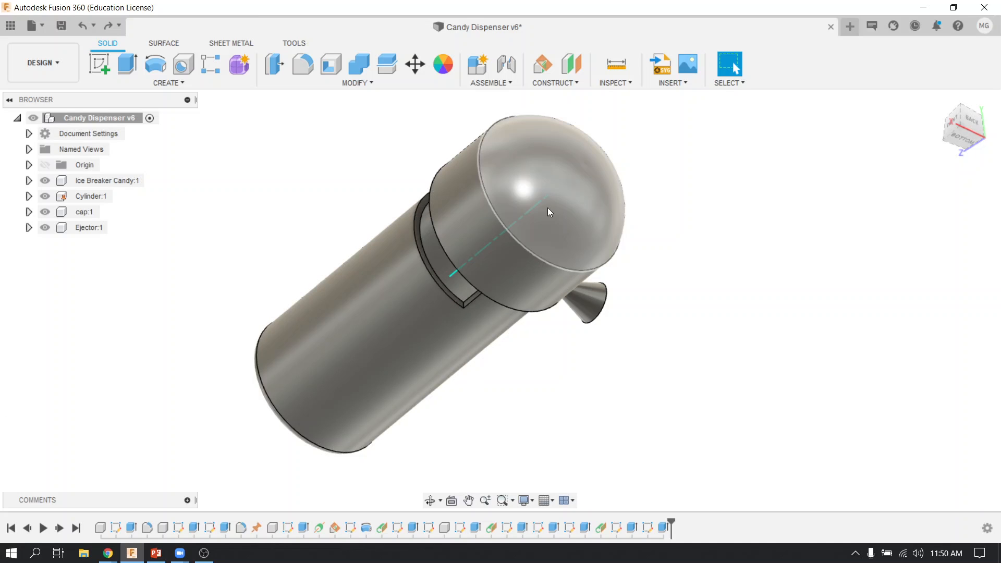
Create a rigid group from the cap and the cylinder, with child components included.
left_click(493, 84)
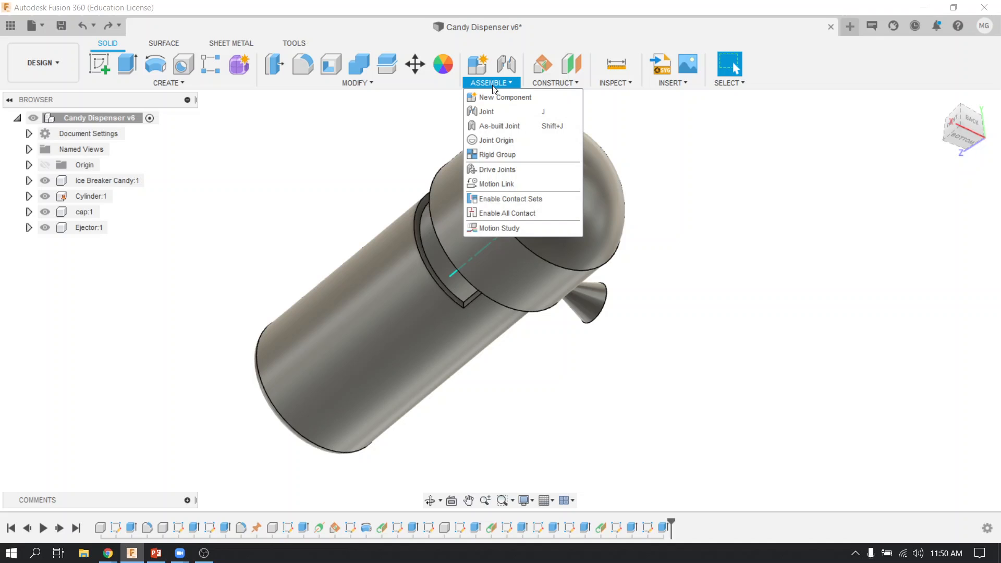
left_click(498, 155)
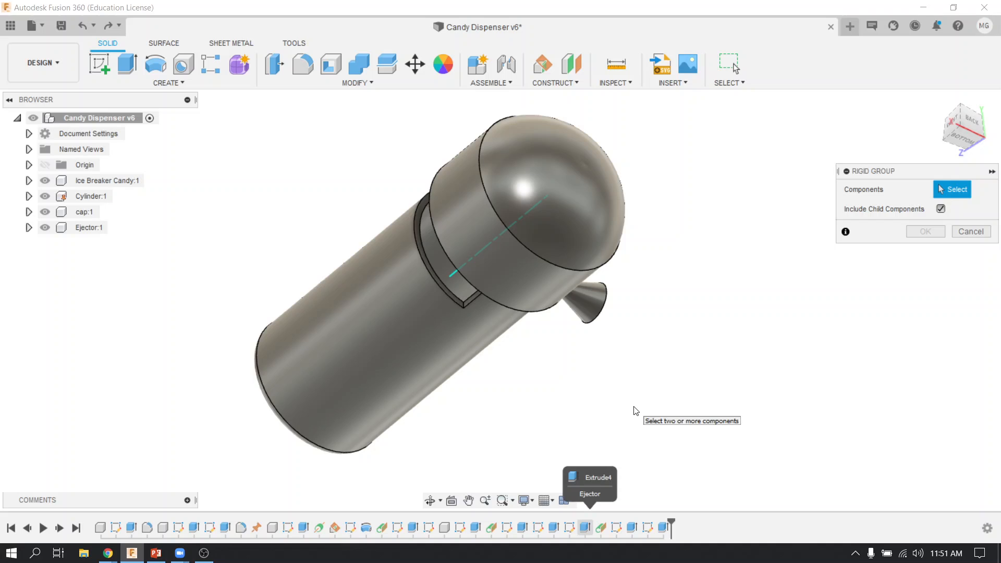
left_click(517, 267)
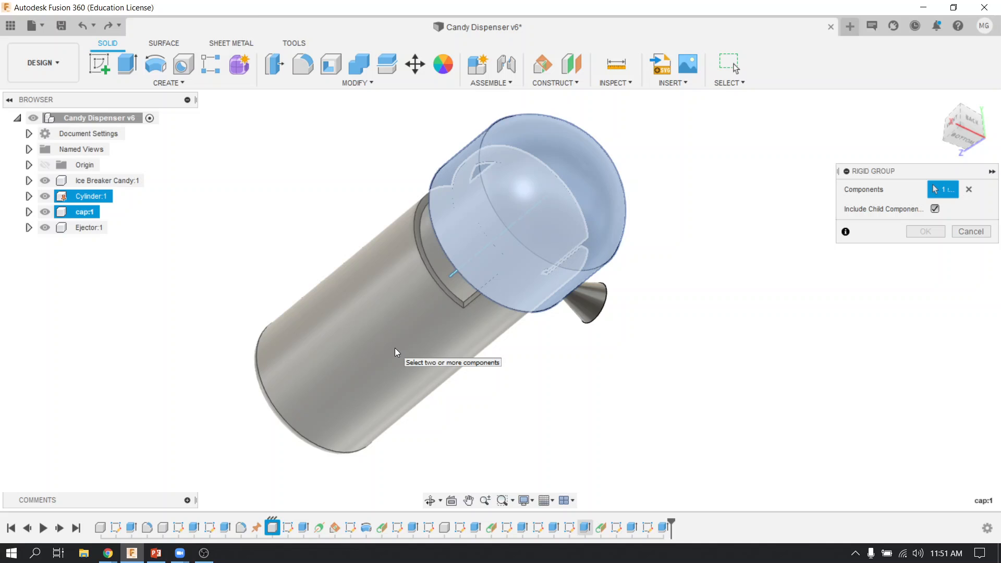
left_click(395, 348)
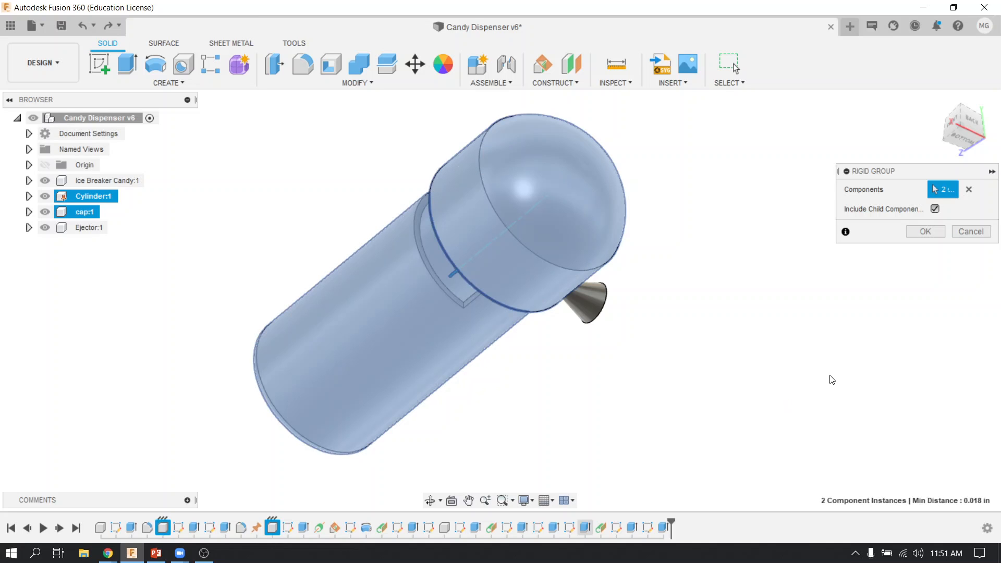
left_click(925, 233)
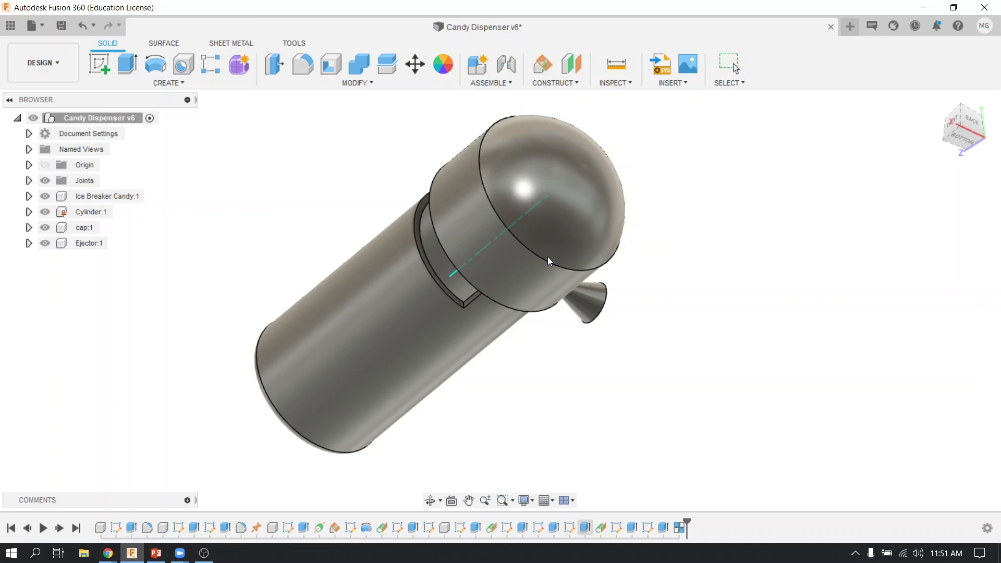
Test whether the cap can still be moved, and examine which components the new rigid group contains, comparing it with the Ejector.
left_click_drag(543, 271, 437, 340)
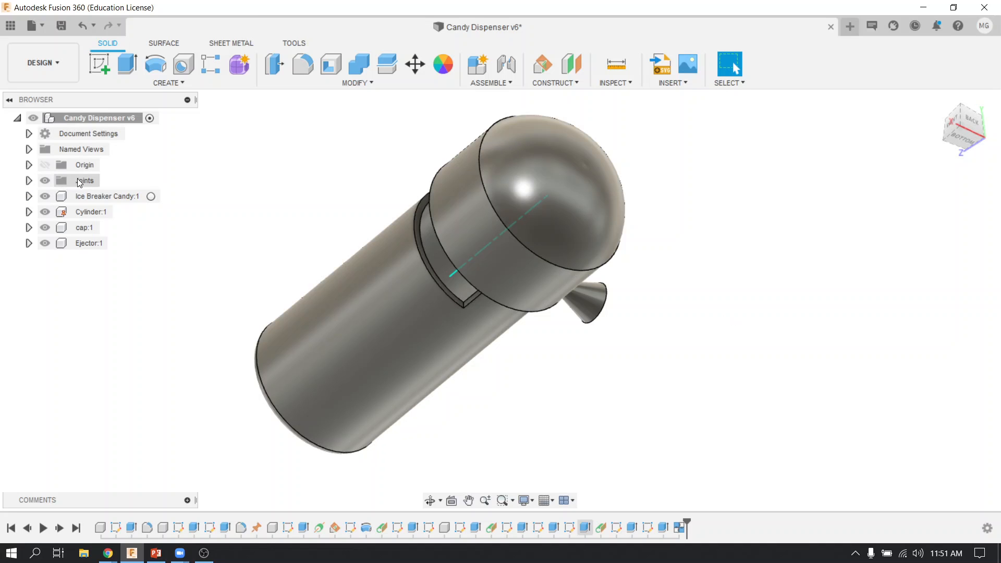
left_click(30, 181)
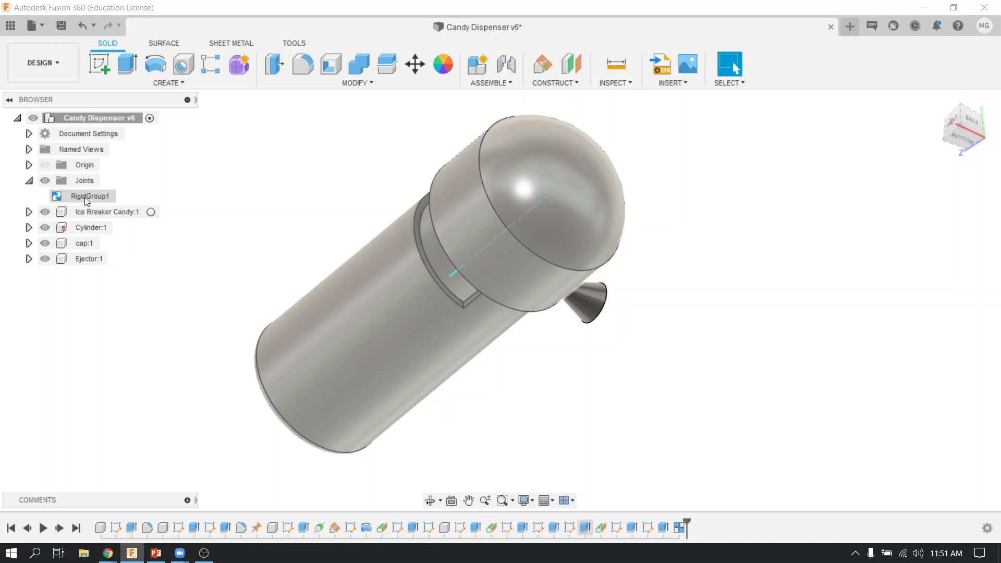
left_click(89, 198)
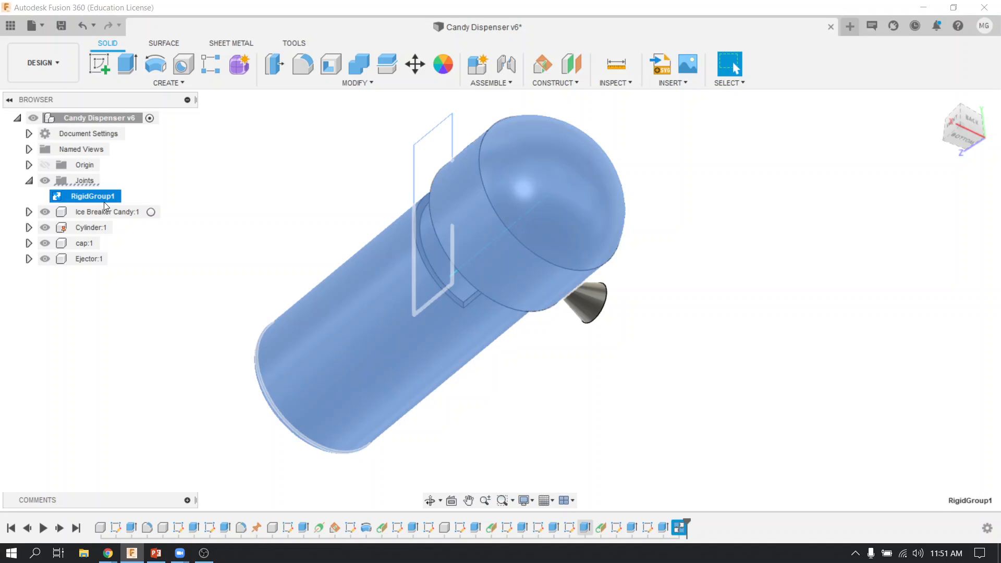
middle_click_drag(495, 335, 552, 209, "shift")
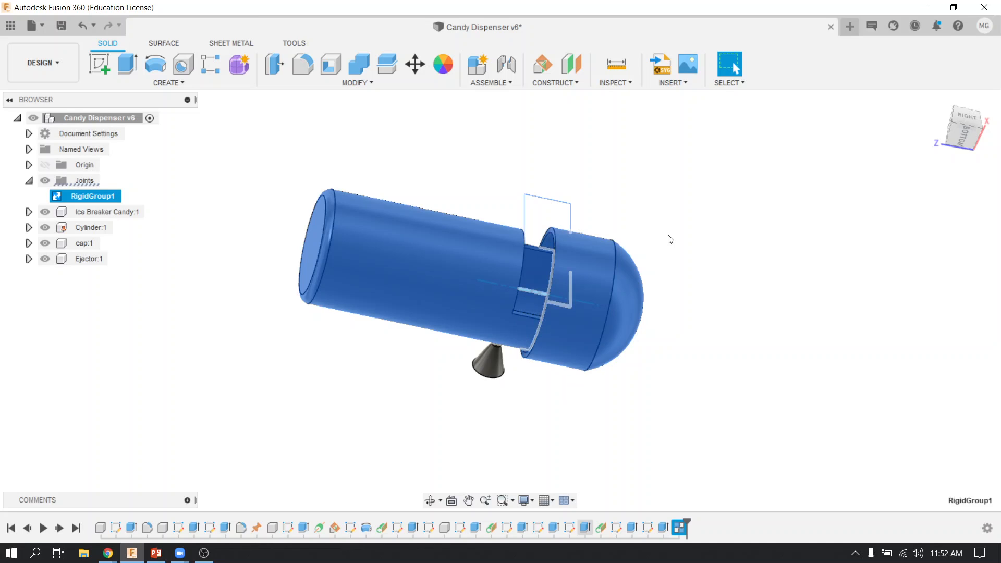
middle_click_drag(704, 332, 625, 273)
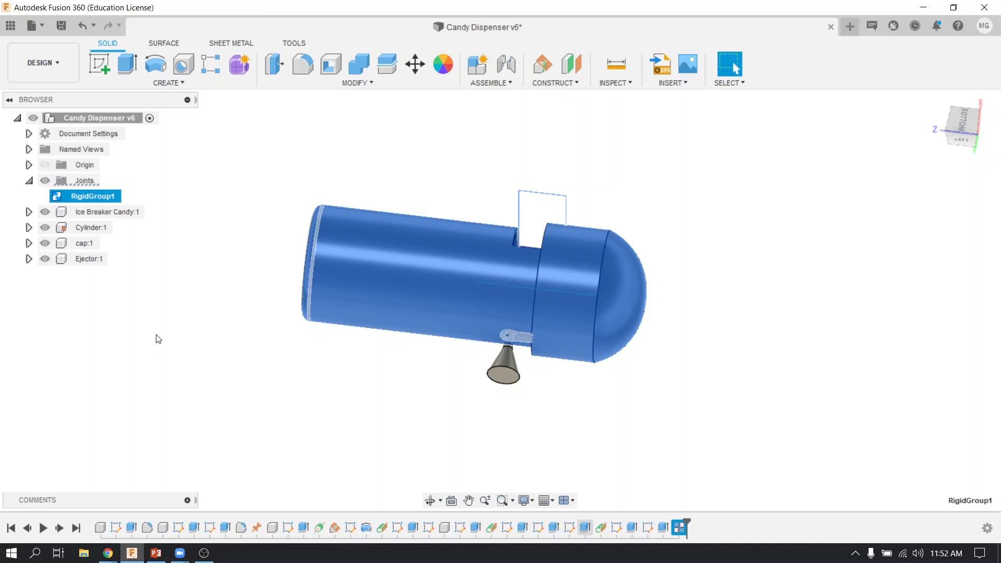
left_click(85, 259)
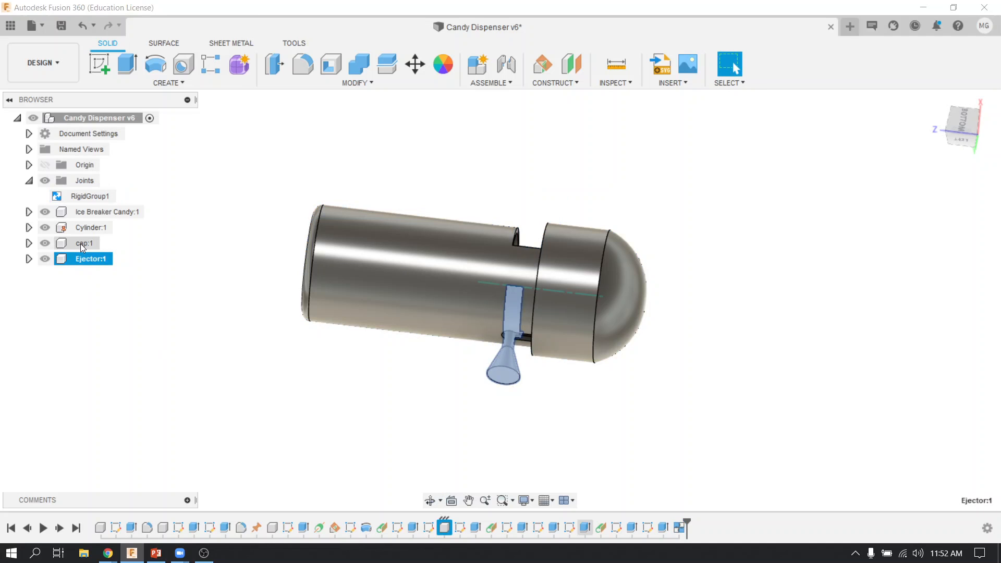
Create a rigid group from the Ice Breaker Candy, Cylinder, cap and Ejector, with child components included, accepting the overlap with the existing group.
left_click(80, 243, "ctrl")
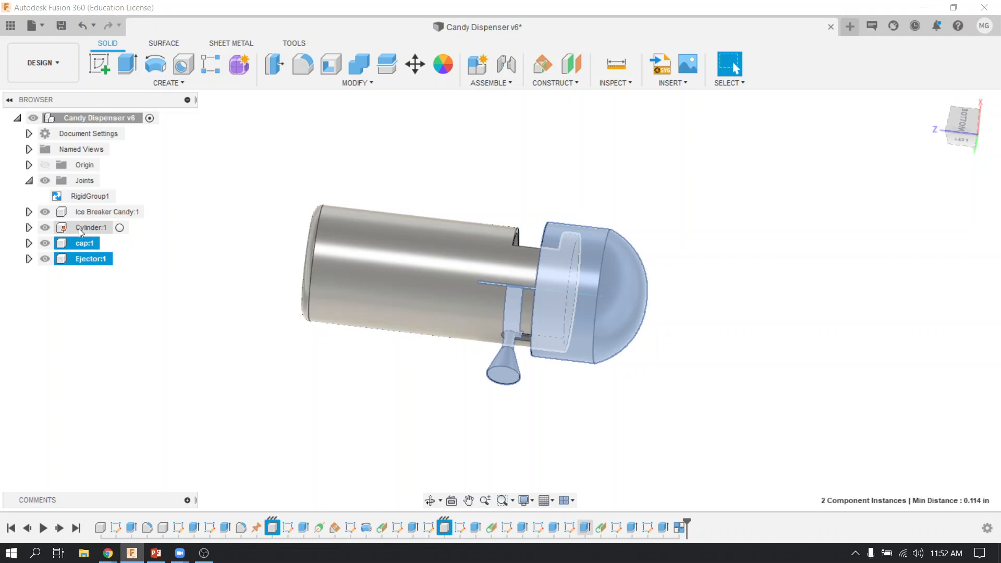
left_click(80, 229, "ctrl")
left_click(79, 214, "ctrl")
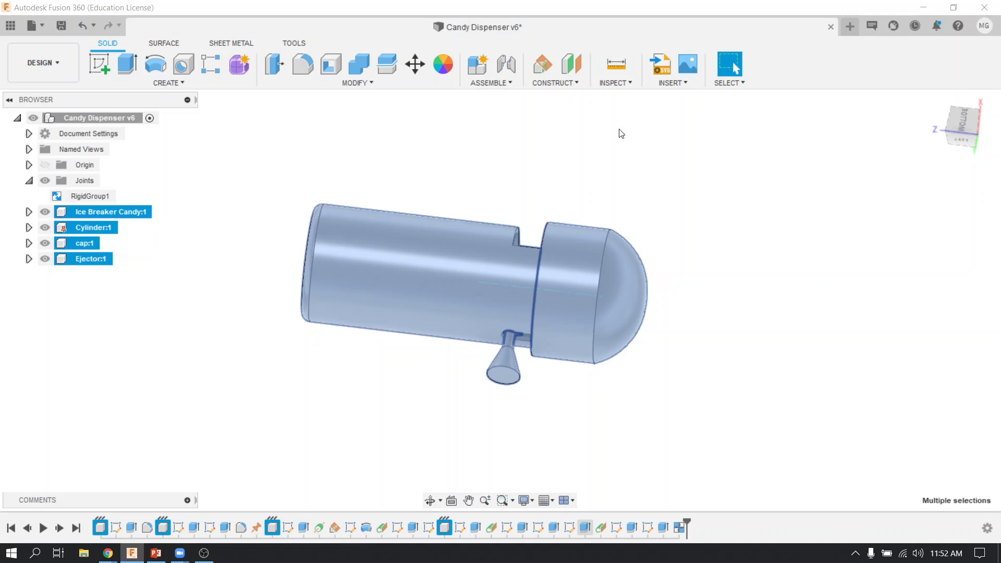
left_click(490, 82)
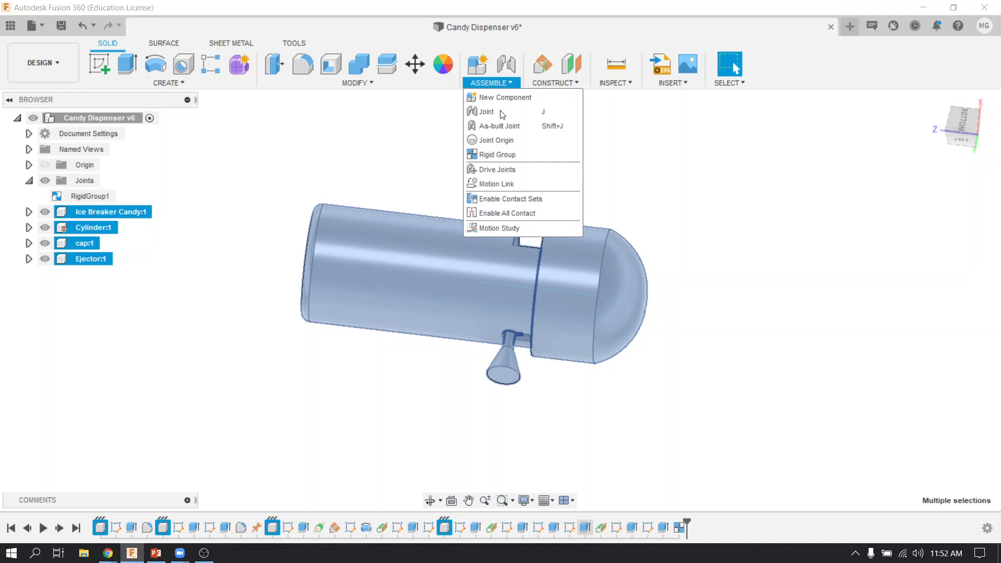
left_click(498, 155)
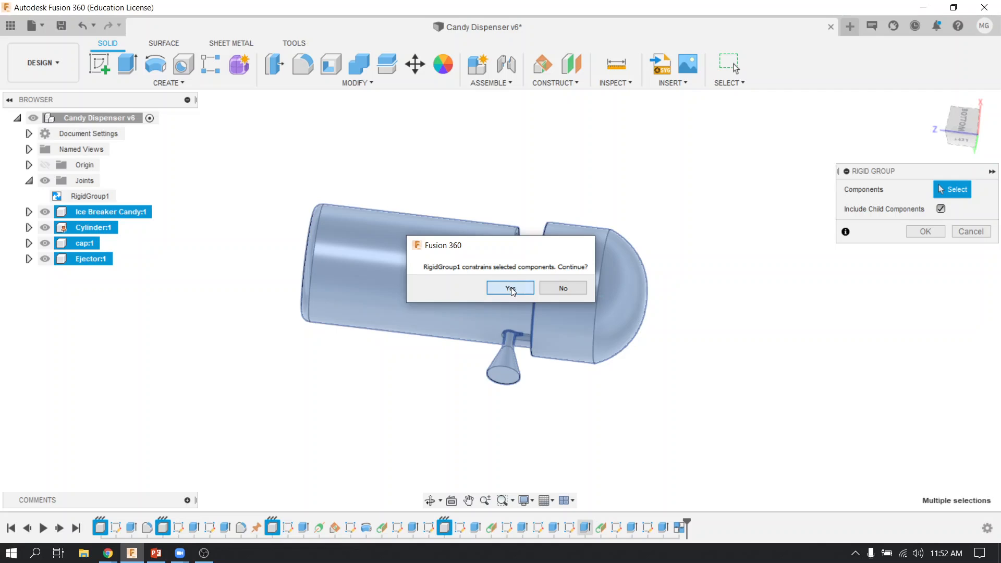
left_click(510, 288)
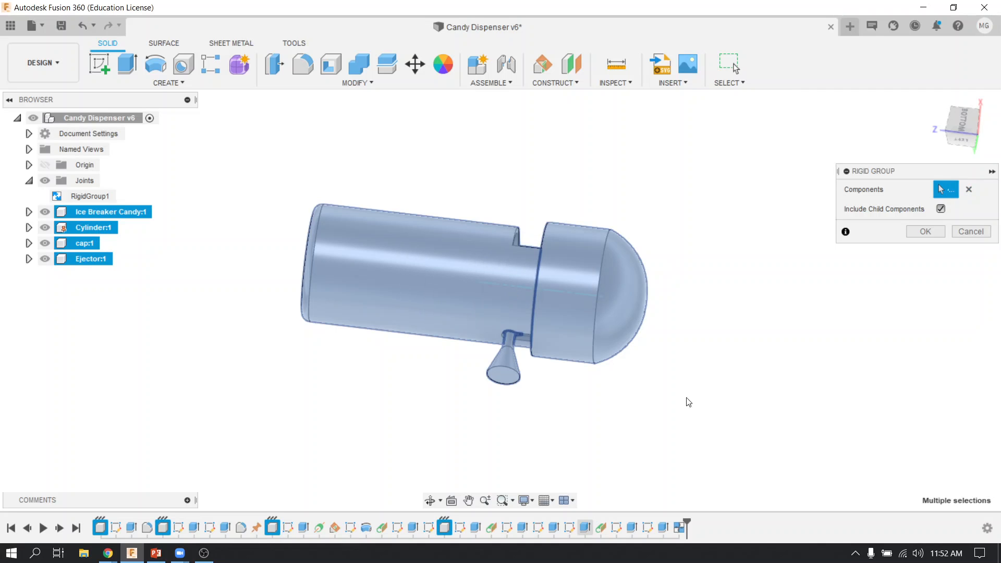
left_click(925, 231)
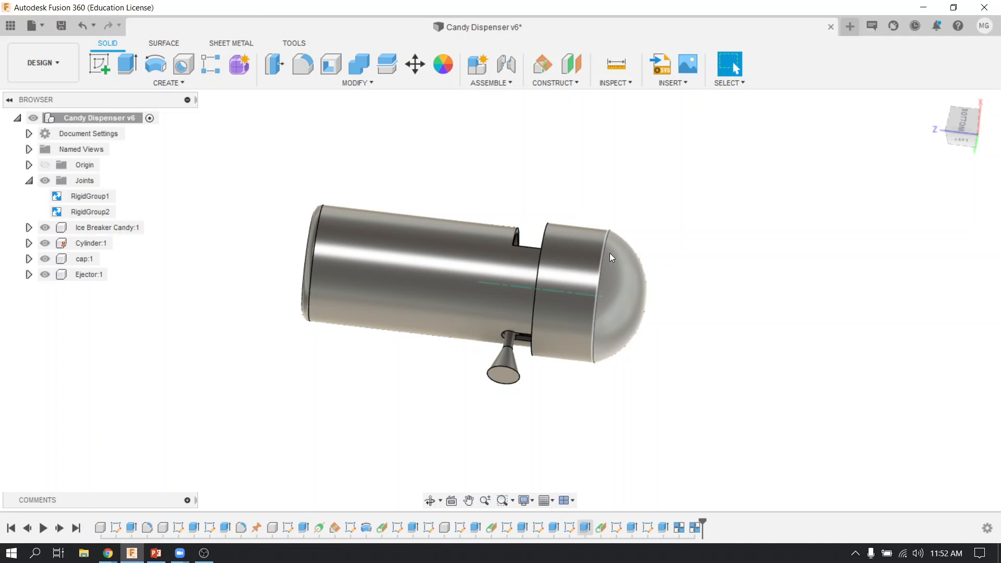
Delete both rigid groups from the assembly's joints.
right_click(92, 211)
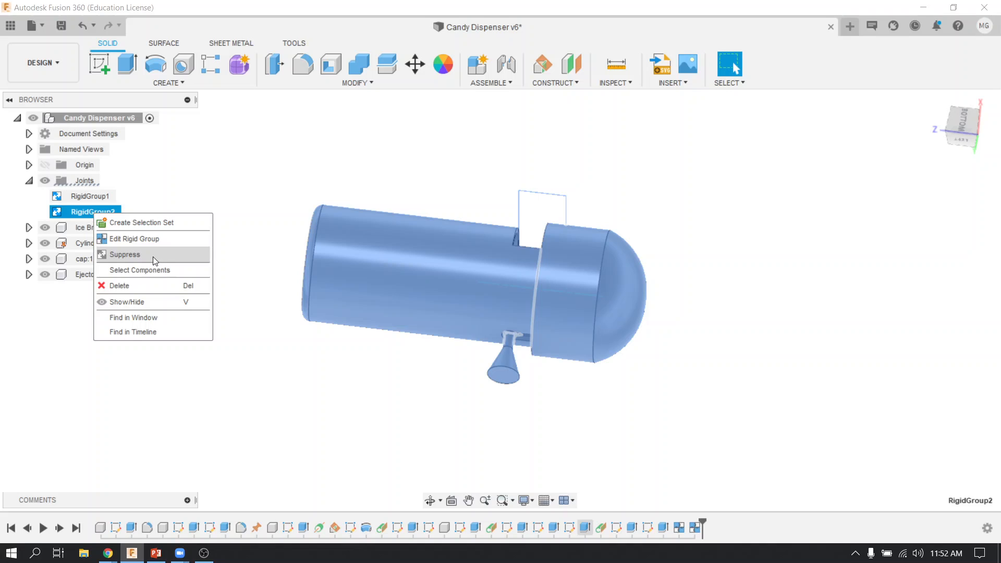
left_click(154, 285)
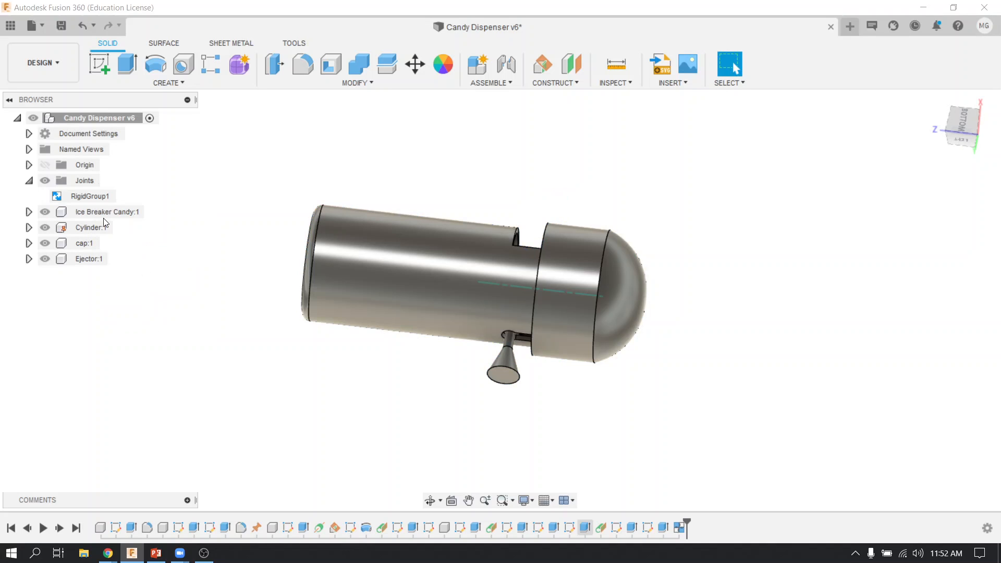
right_click(86, 196)
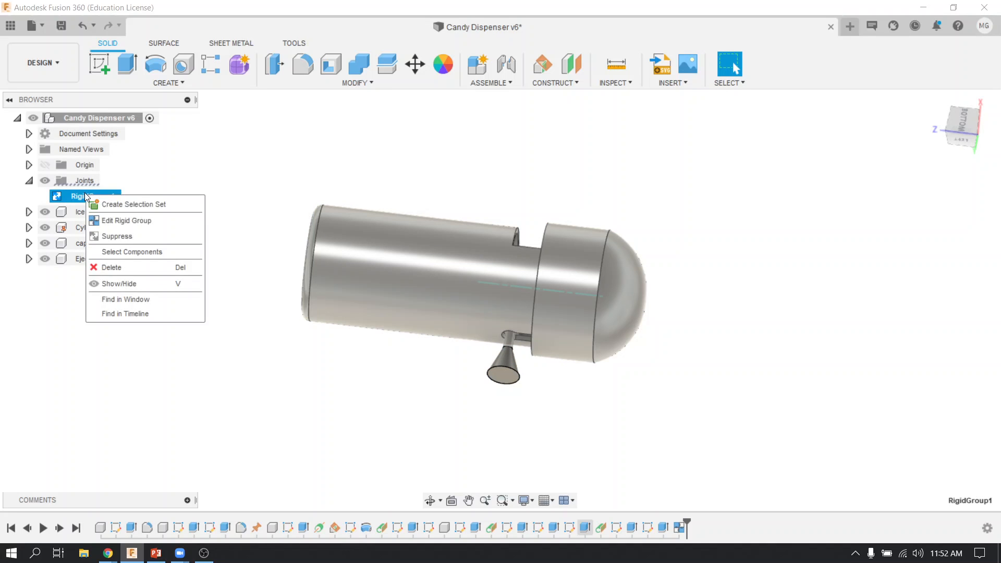
left_click(143, 268)
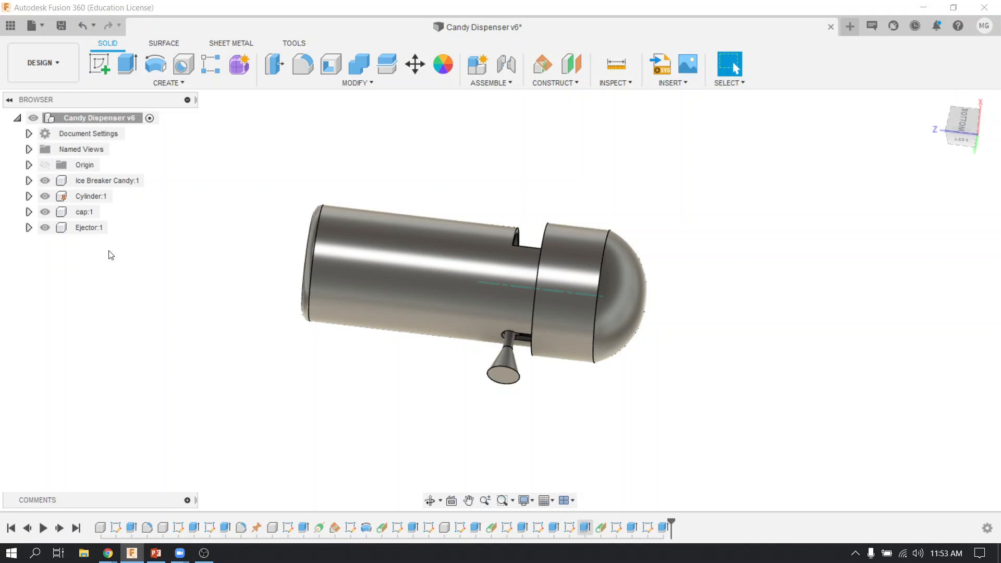
Hide the cap component to expose the open end of the cylinder.
left_click(48, 214)
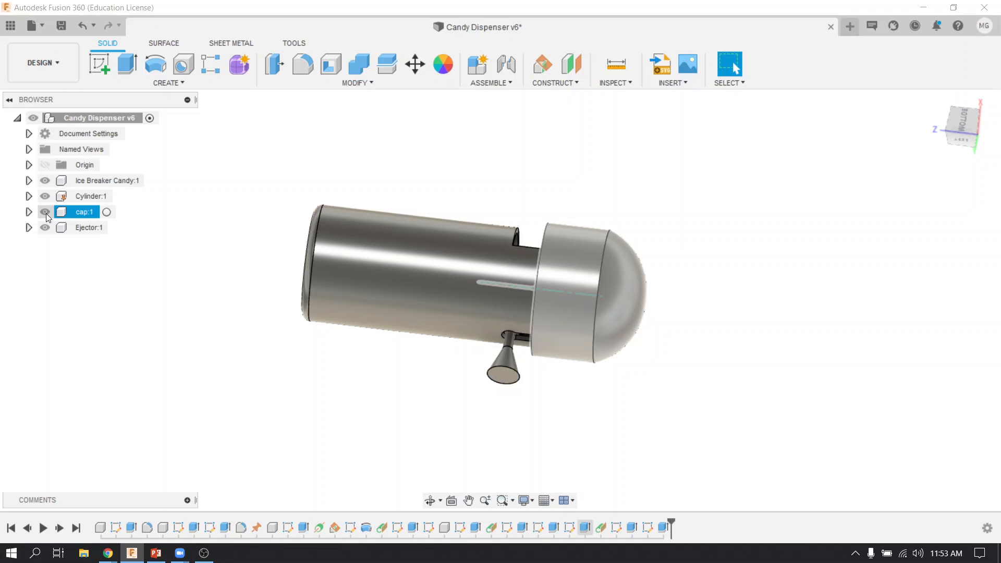
left_click(46, 214)
middle_click_drag(454, 334, 396, 281, "shift")
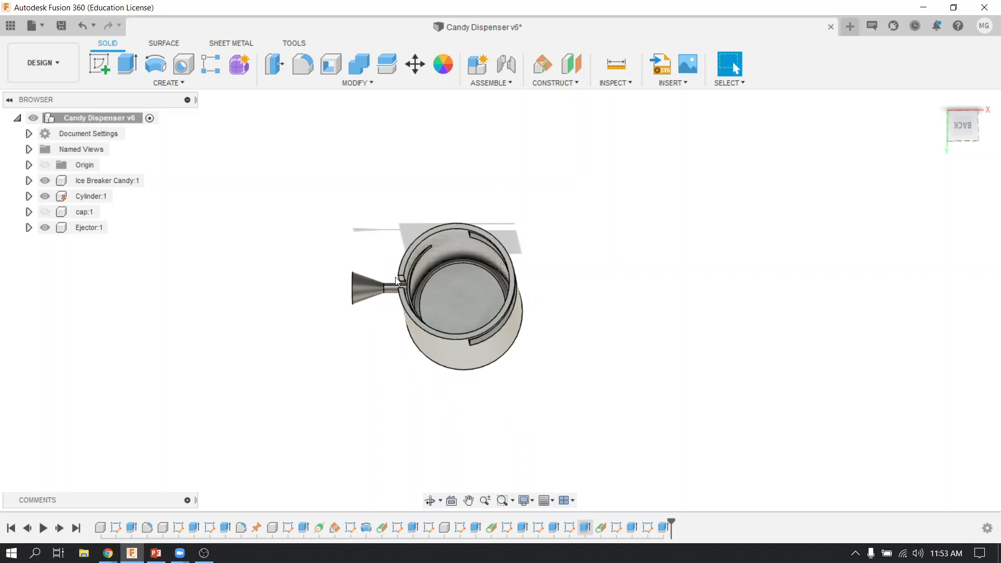
Switch the Ice Breaker Candy's visibility off and on to identify it inside the cylinder.
left_click(83, 180)
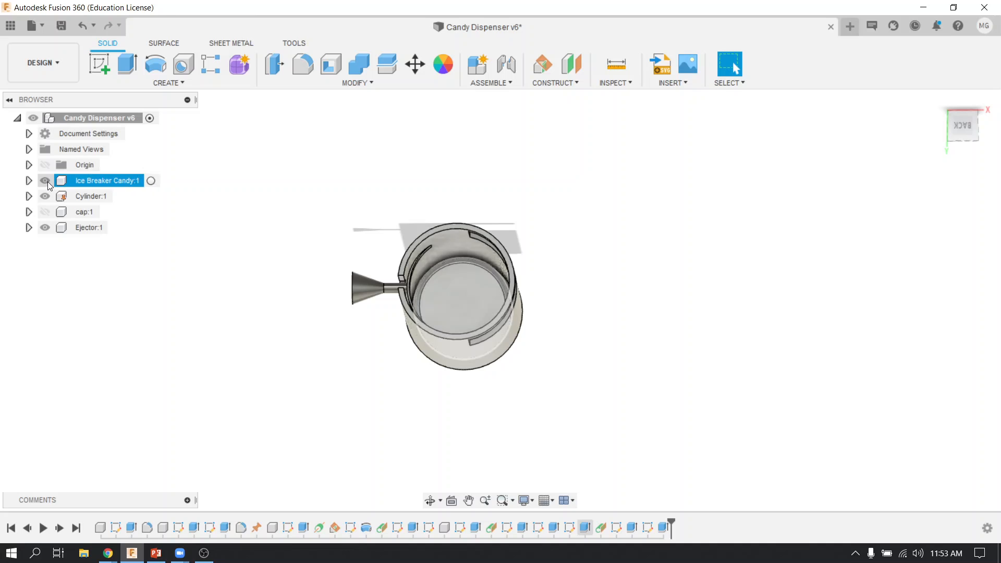
left_click(45, 181)
left_click(45, 180)
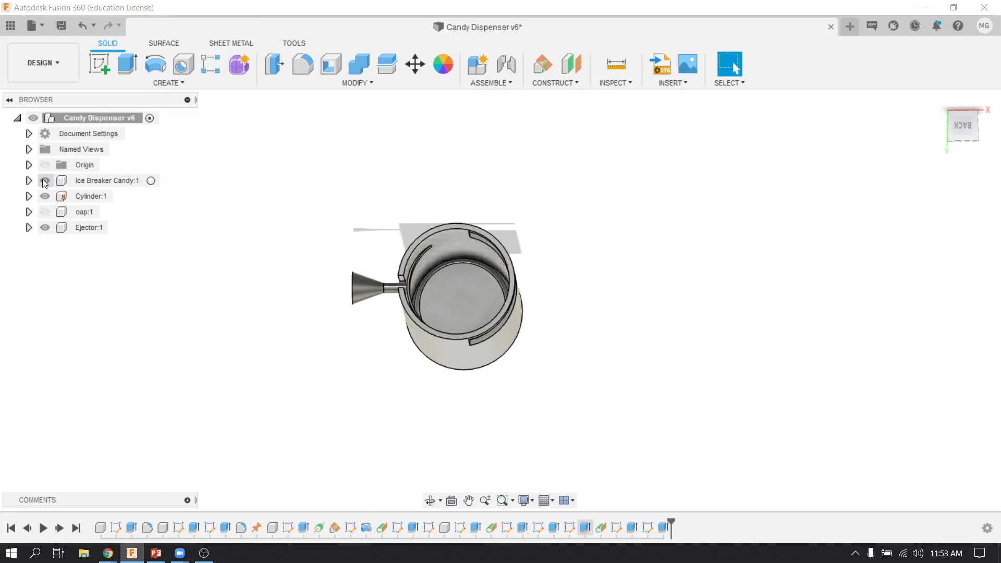
left_click(45, 181)
left_click(44, 181)
Start a new joint and set its motion type to Slider.
left_click(490, 83)
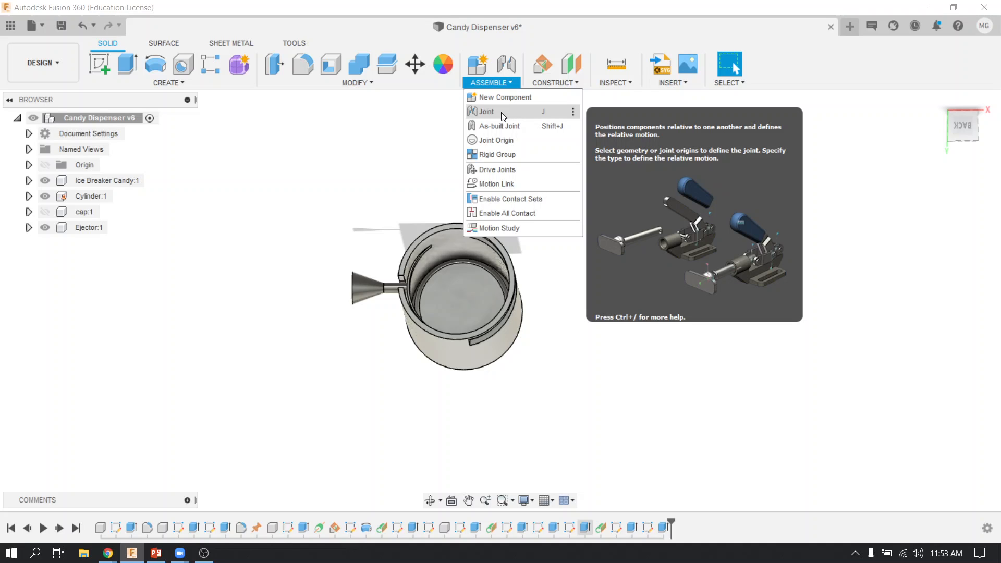
left_click(502, 112)
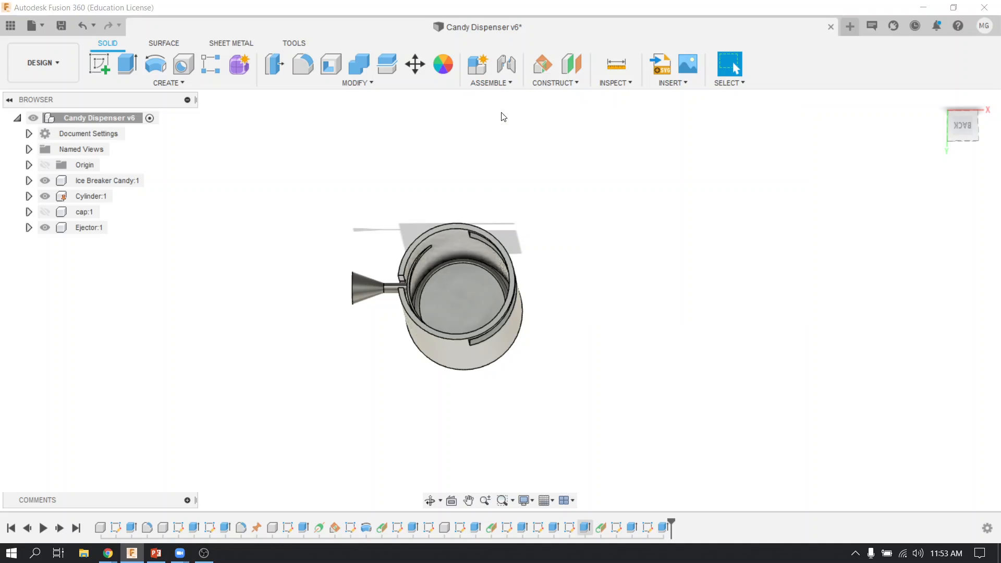
left_click_drag(850, 175, 627, 153)
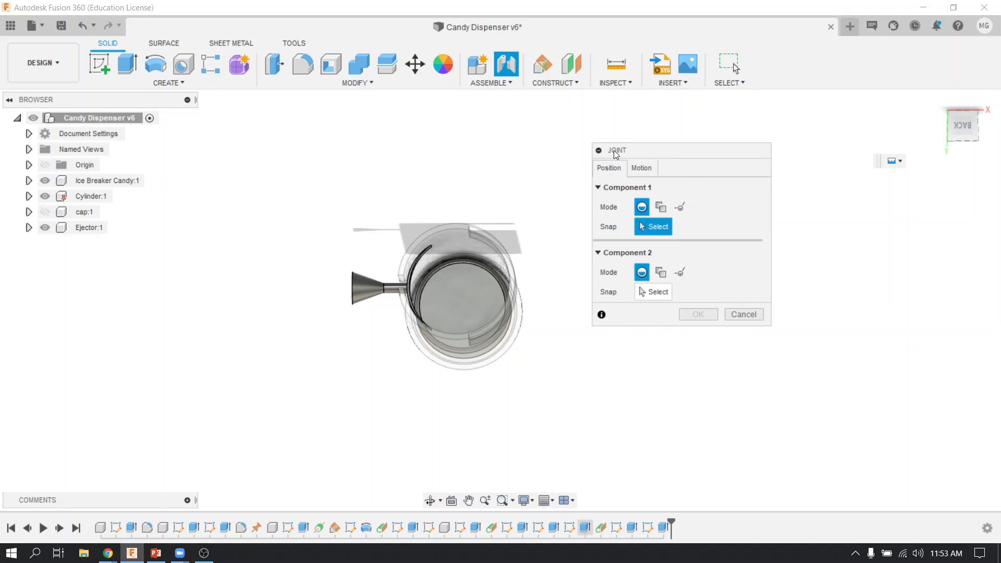
left_click(643, 168)
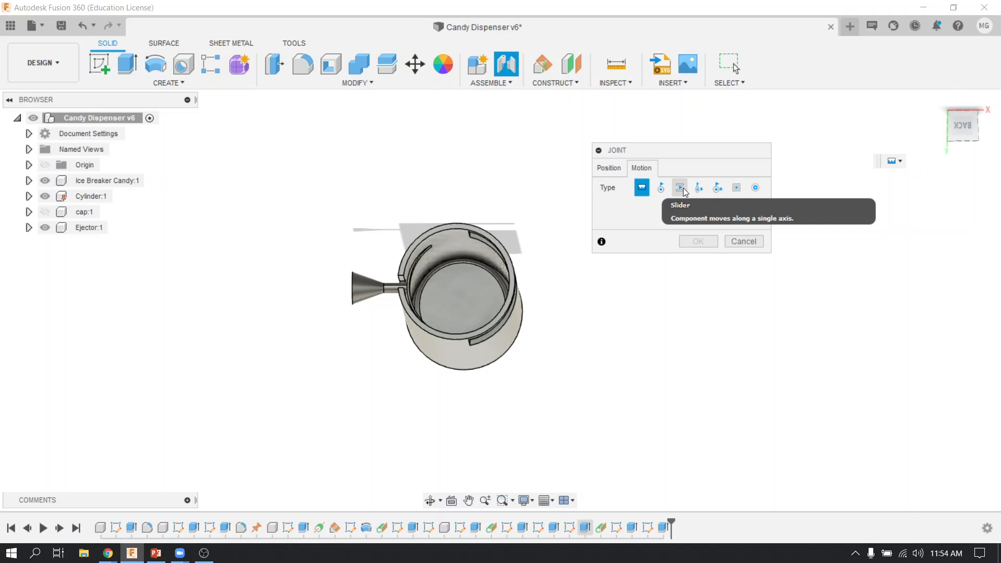
left_click(681, 188)
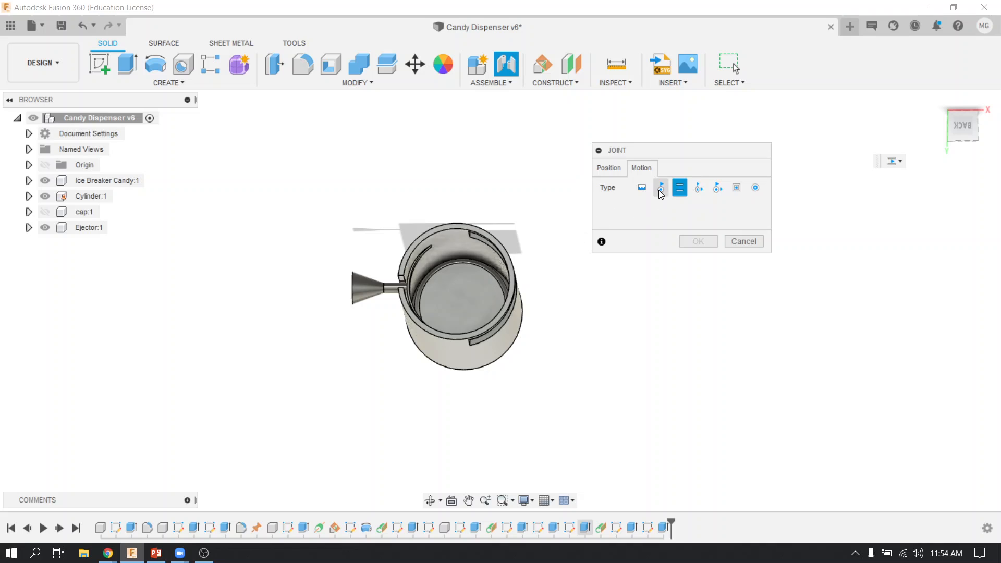
Snap the joint from the center of the Ice Breaker Candy's circular face to the matching center point of the Cylinder.
left_click(617, 170)
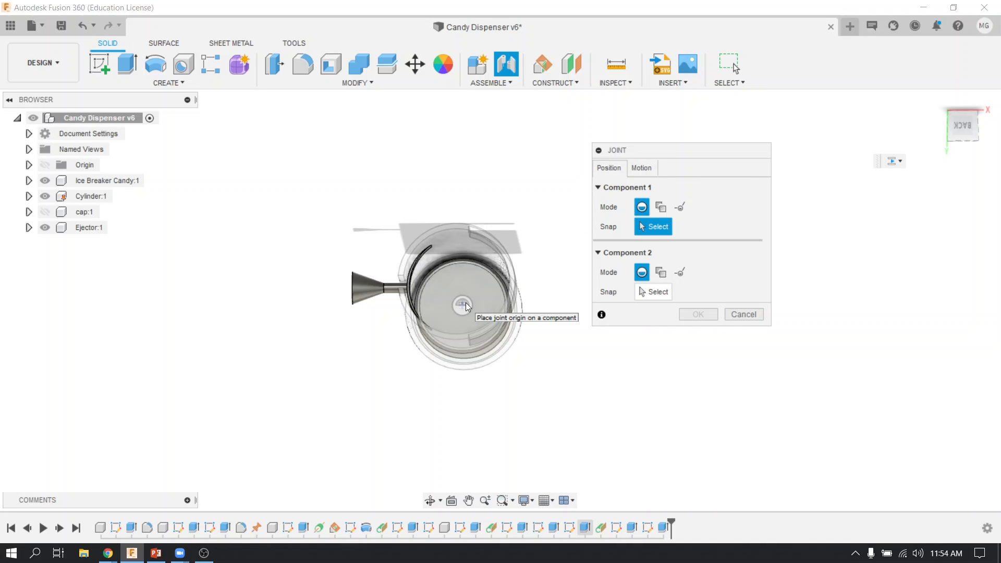
left_click(639, 167)
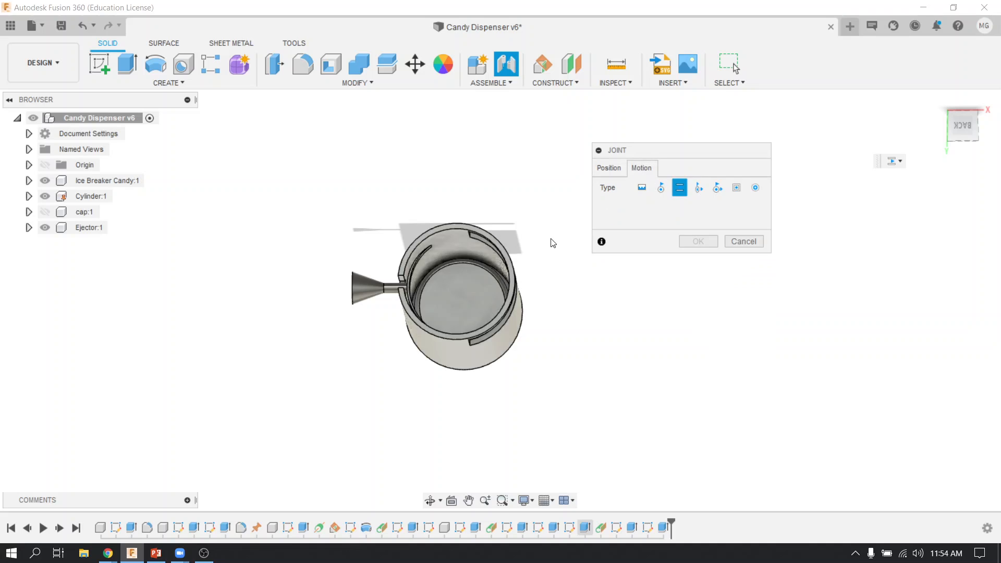
left_click(620, 165)
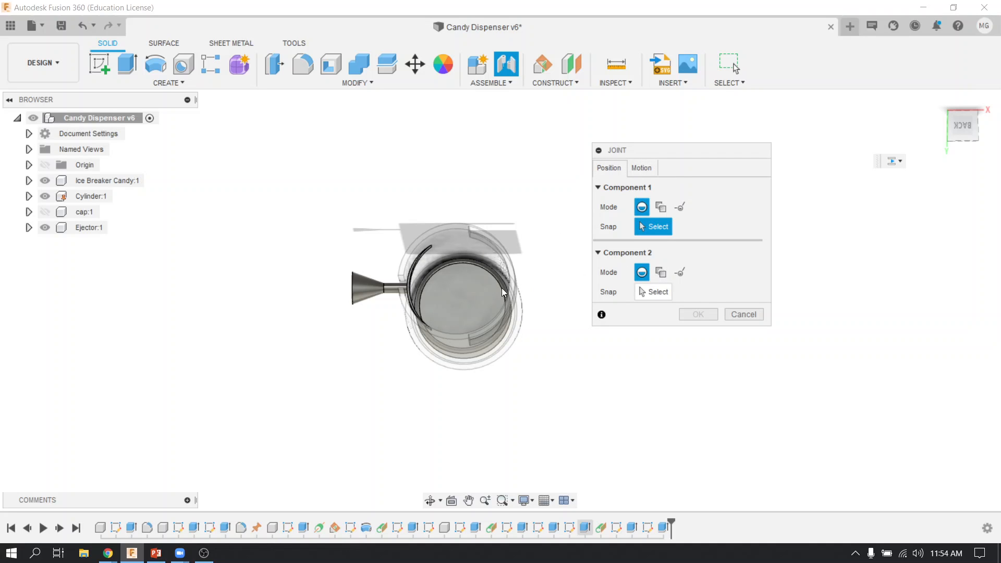
left_click(463, 306)
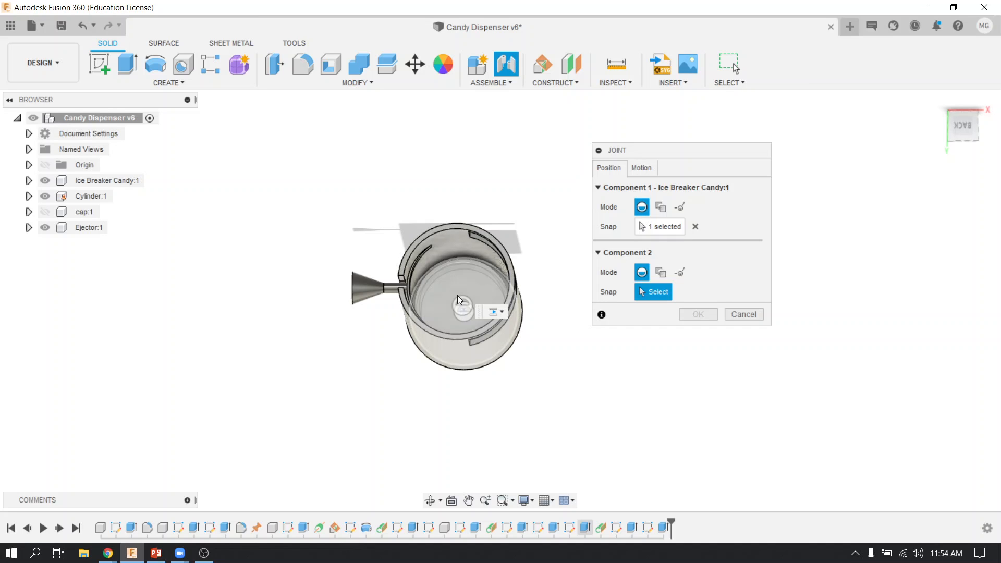
left_click(467, 308)
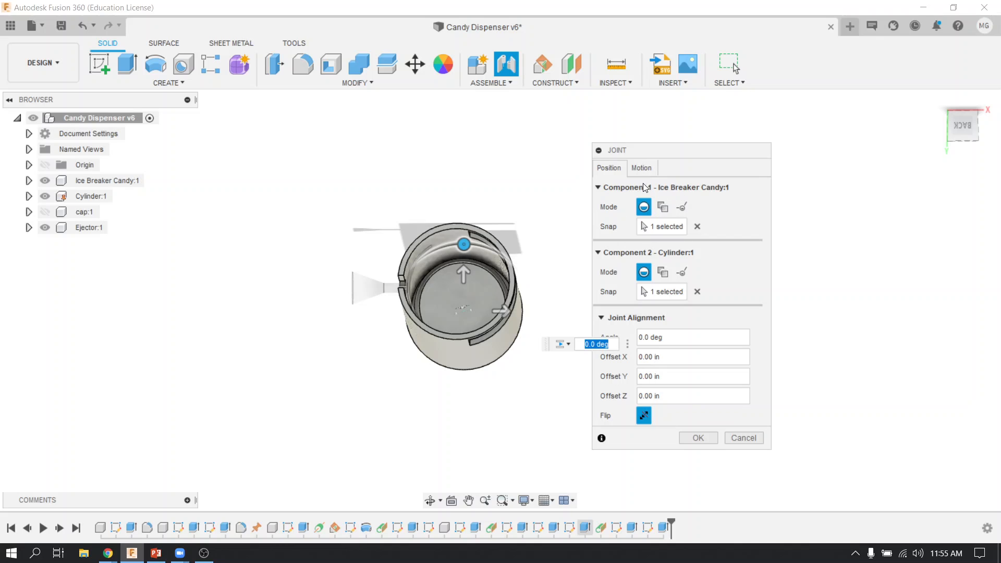
Try the X Axis as slide direction, set it to the Z Axis along the cylinder, and create the slider joint.
left_click(642, 168)
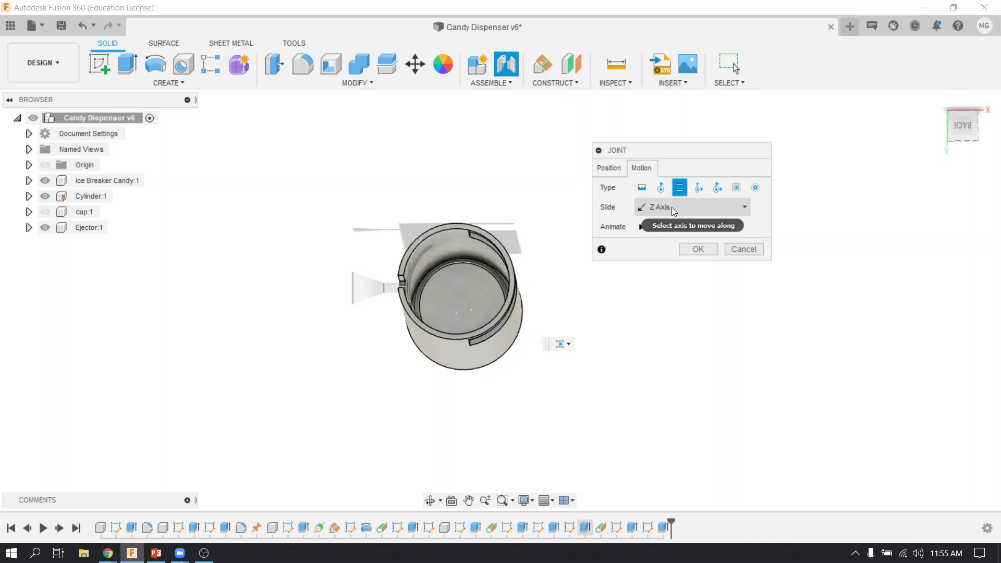
left_click(661, 211)
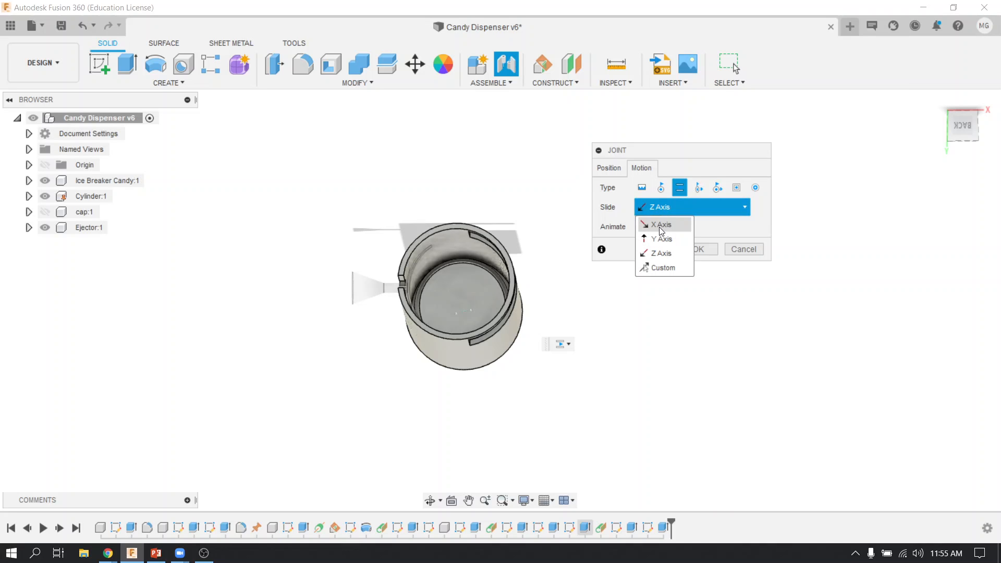
left_click(659, 228)
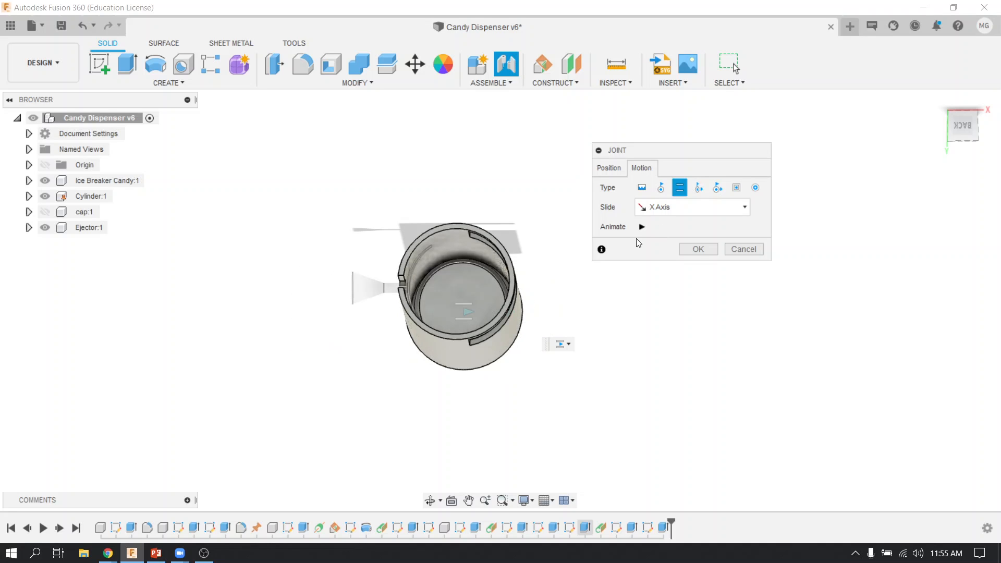
middle_click_drag(542, 242, 527, 227, "shift")
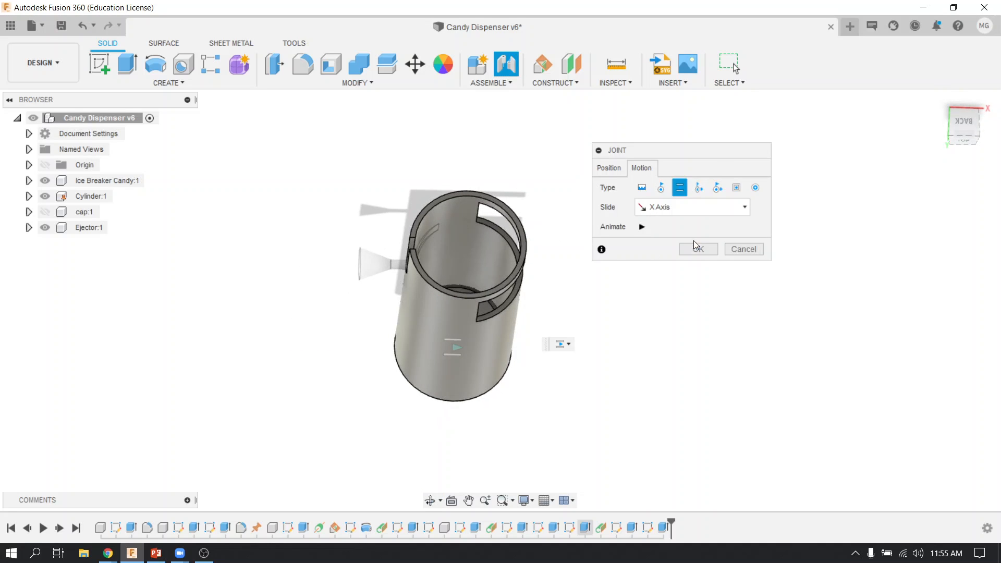
left_click(677, 206)
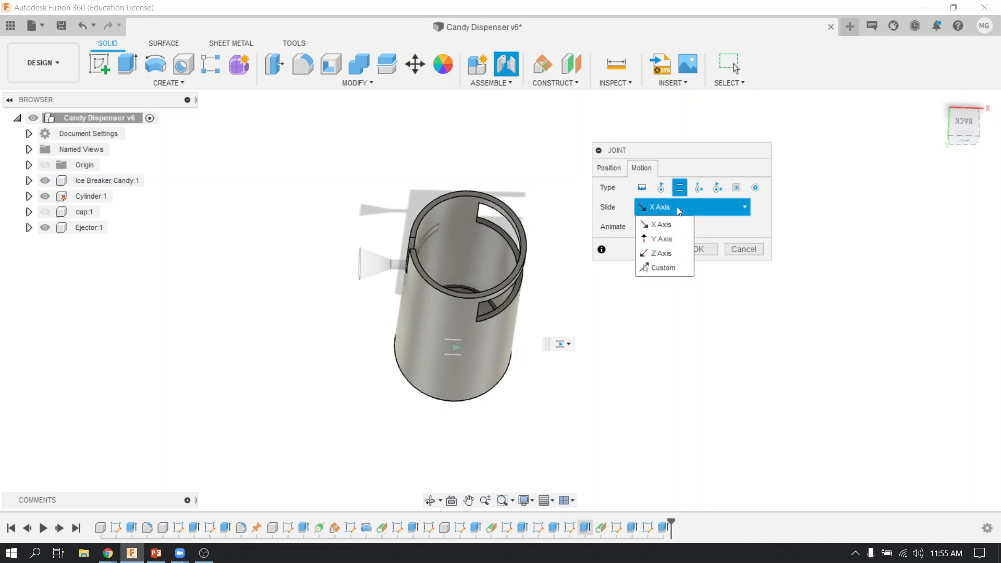
left_click(663, 253)
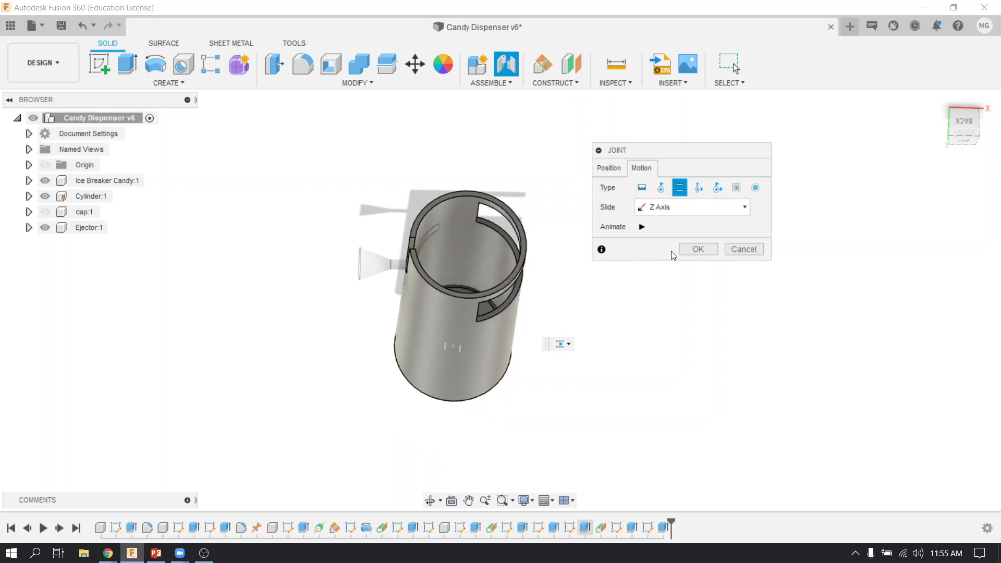
left_click(704, 249)
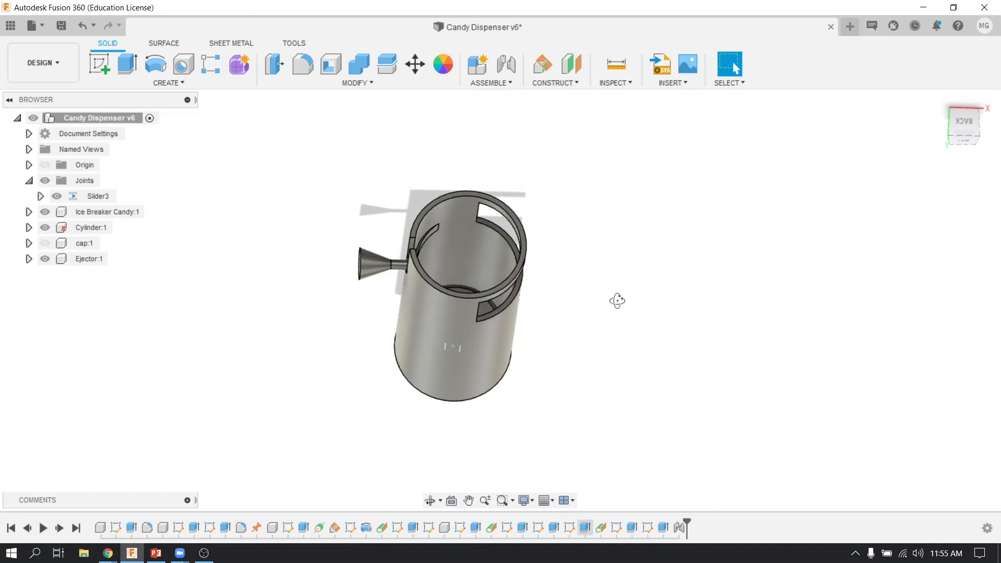
Test the slider joint by moving the candy along the inside of the cylinder.
middle_click_drag(616, 299, 616, 305, "shift")
mouse_move(474, 300)
left_mouse_down()
mouse_move(539, 180)
mouse_move(432, 393)
mouse_move(445, 336)
mouse_move(498, 229)
mouse_move(565, 149)
mouse_move(465, 380)
mouse_move(520, 258)
mouse_move(542, 159)
mouse_move(441, 328)
mouse_move(514, 171)
mouse_move(473, 289)
left_mouse_up()
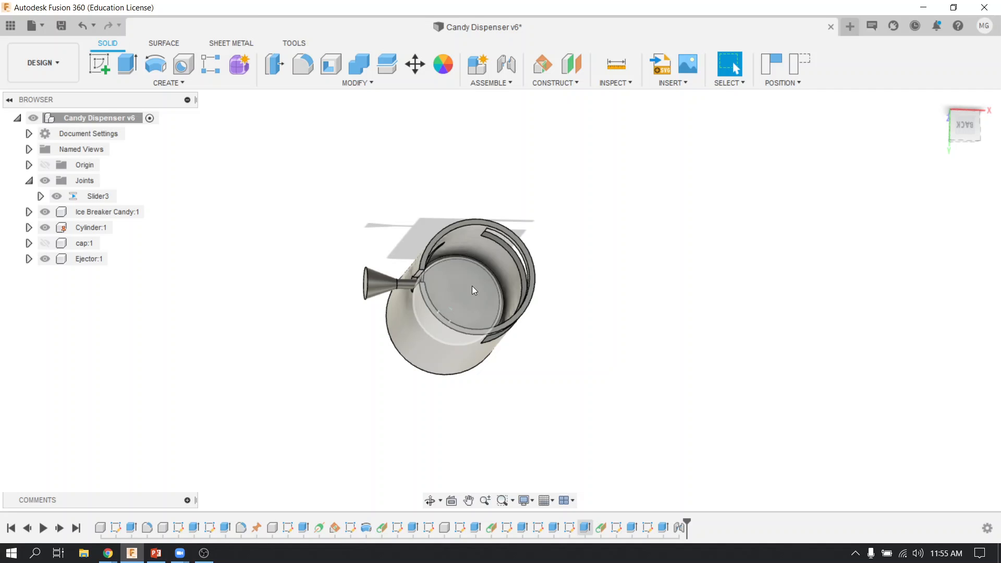
mouse_move(483, 291)
left_mouse_down()
mouse_move(411, 440)
mouse_move(443, 394)
mouse_move(505, 207)
mouse_move(481, 288)
mouse_move(473, 279)
left_mouse_up()
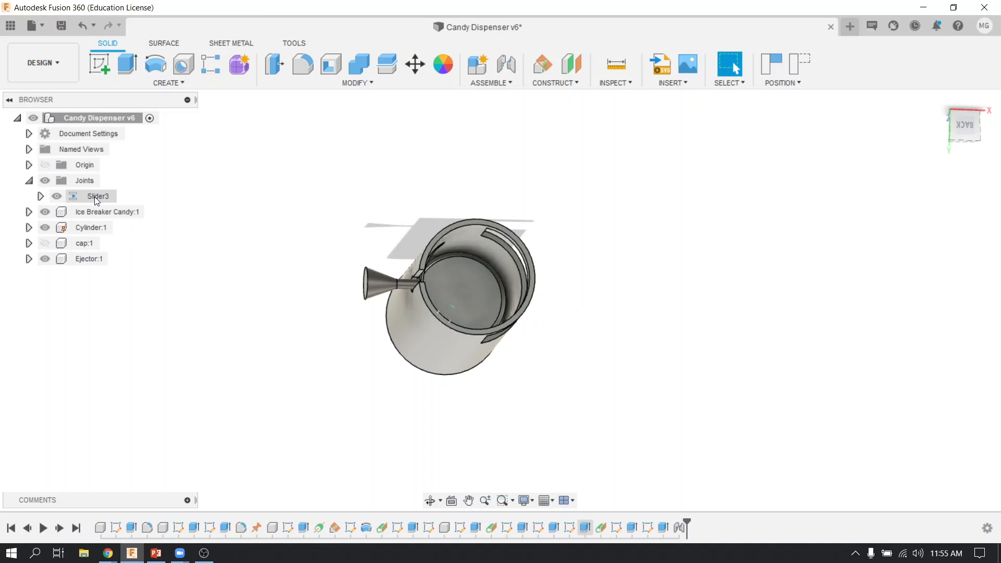
Edit the joint limits of the candy's slider joint and enable both its minimum and maximum limits.
mouse_move(94, 195)
right_click(96, 195)
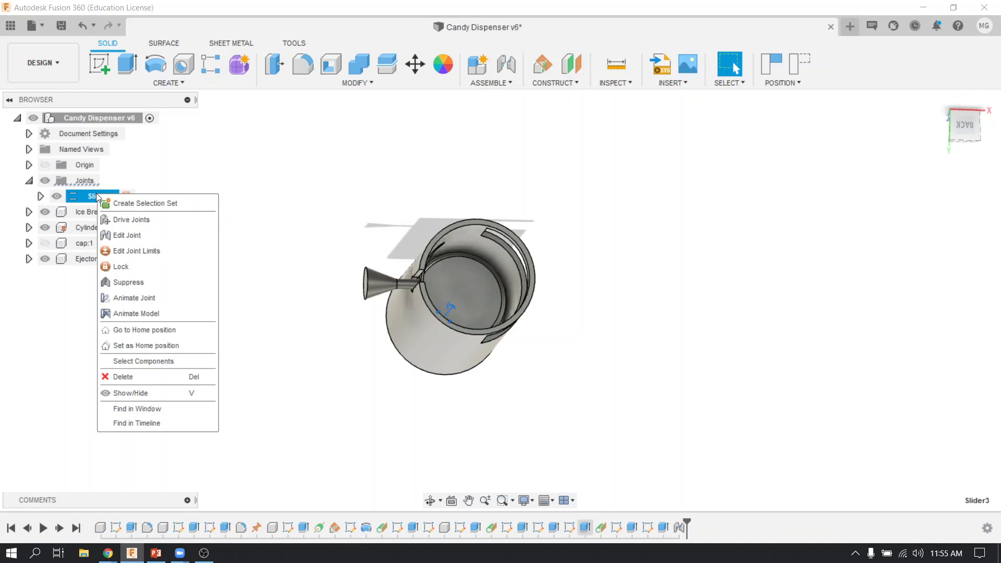
left_click(133, 250)
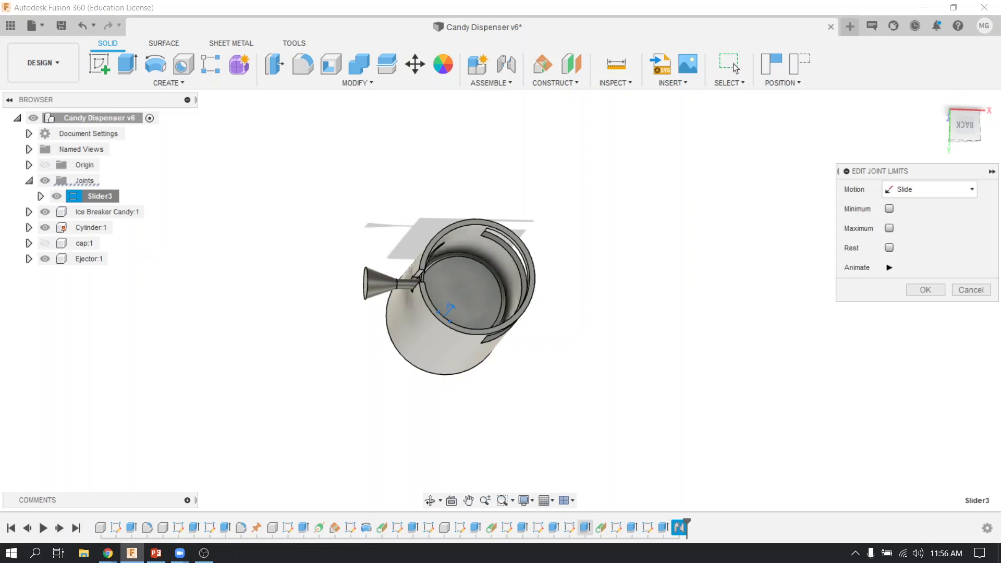
left_click_drag(916, 170, 656, 120)
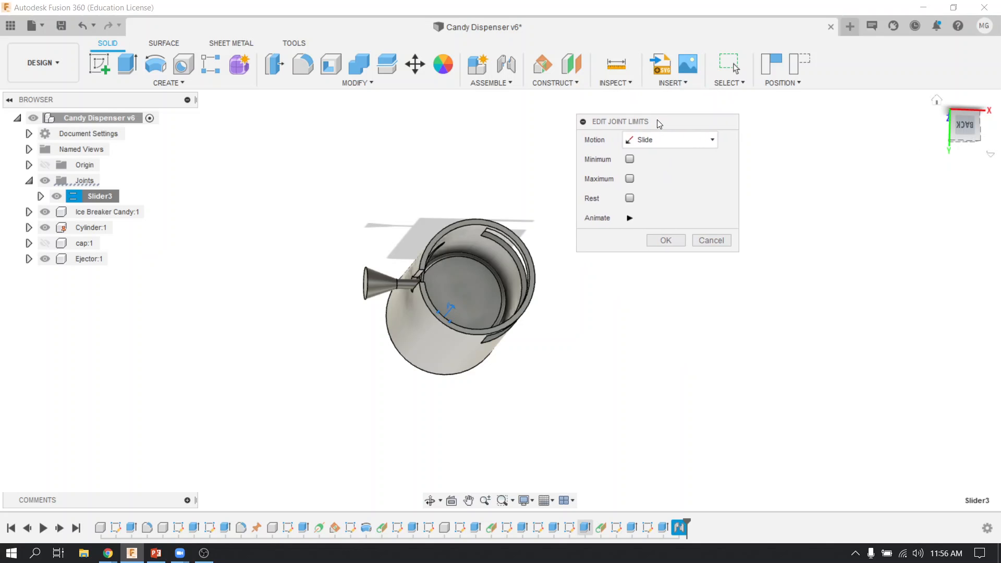
left_click(629, 158)
left_click(629, 198)
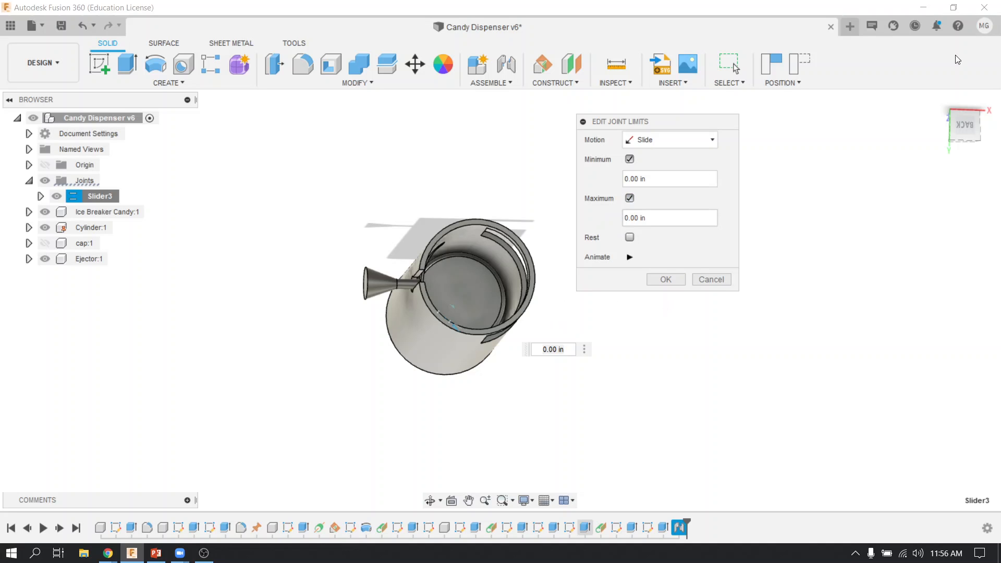
Examine the slider joint's position inside the cylinder from the Top view, briefly hiding and reshowing the Cylinder.
left_click(965, 126)
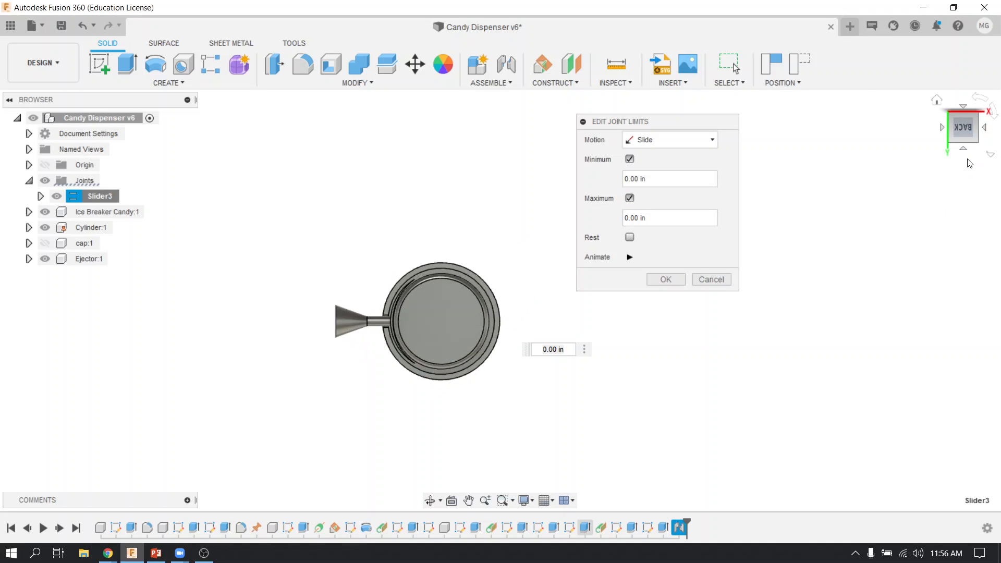
left_click(965, 154)
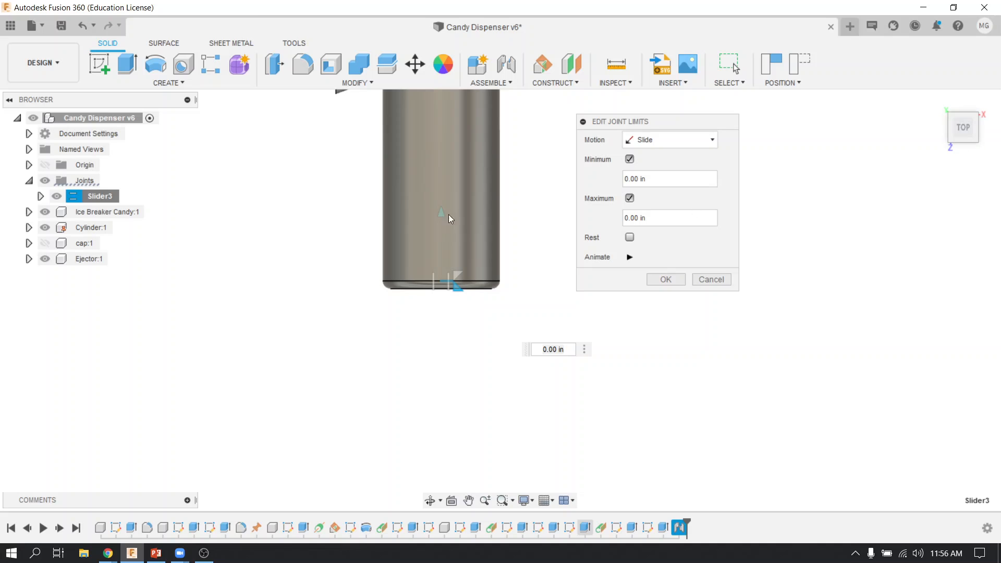
middle_click_drag(523, 214, 503, 331)
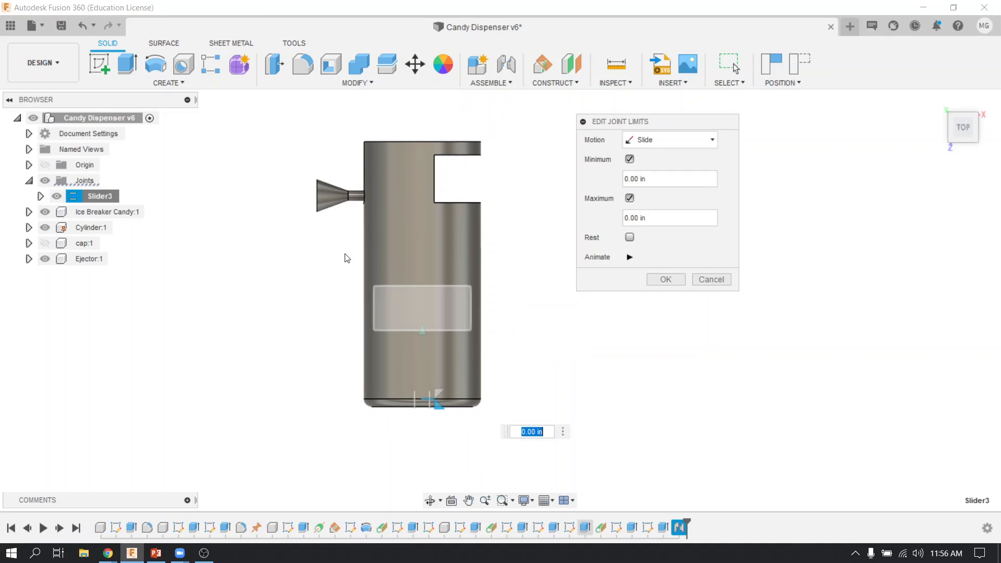
left_click(46, 227)
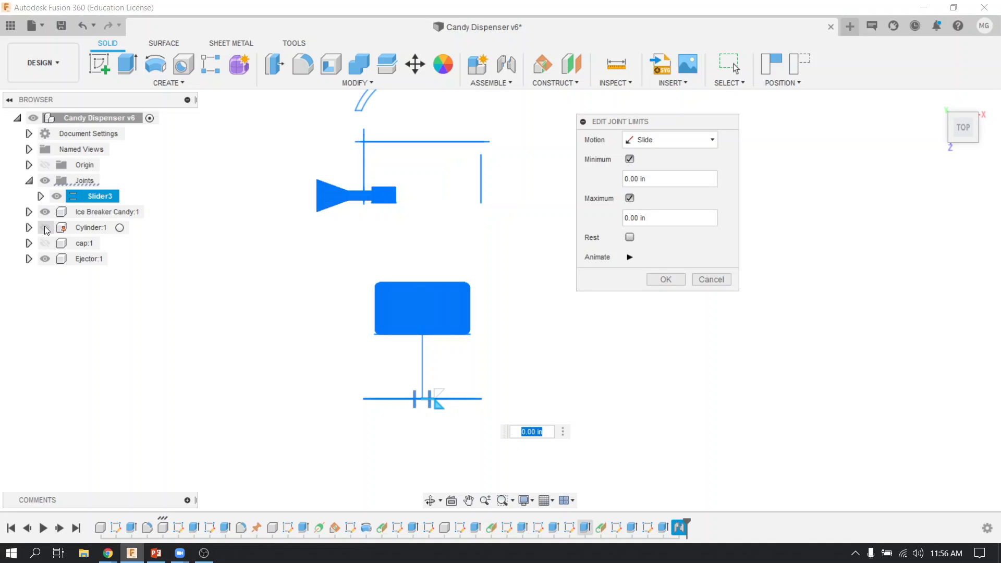
left_click(45, 228)
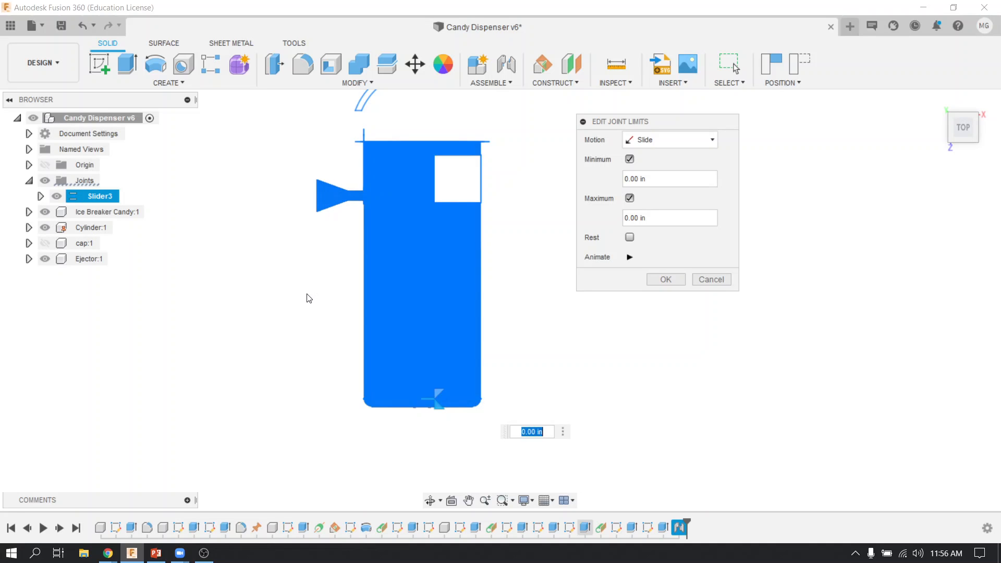
middle_click_drag(309, 298, 257, 344, "shift")
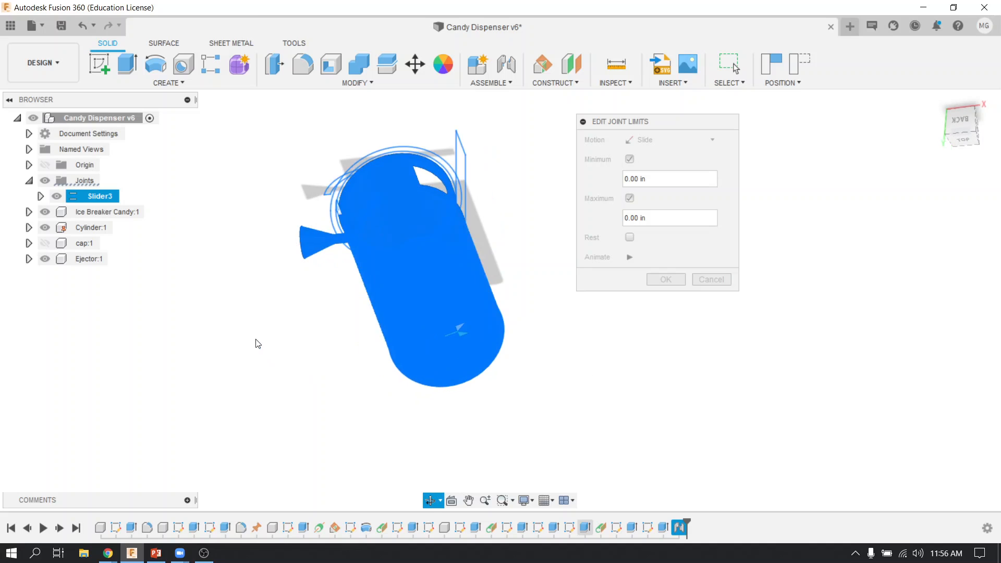
middle_click_drag(360, 318, 353, 335, "shift")
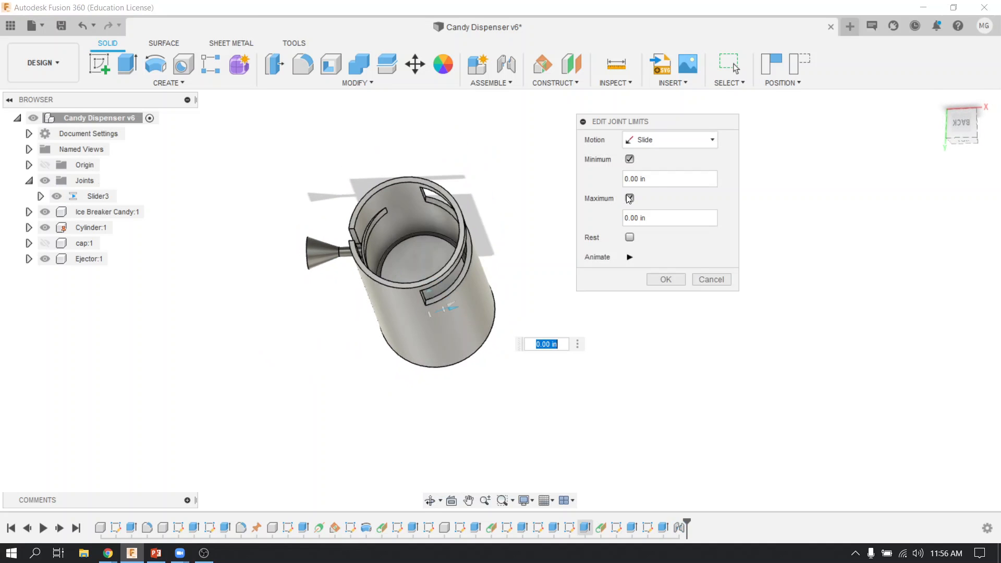
Try a minimum slide limit of -0.2 in and check the candy's position at the cylinder's base.
left_click_drag(660, 180, 598, 179)
key("BackSpace")
type("-.2")
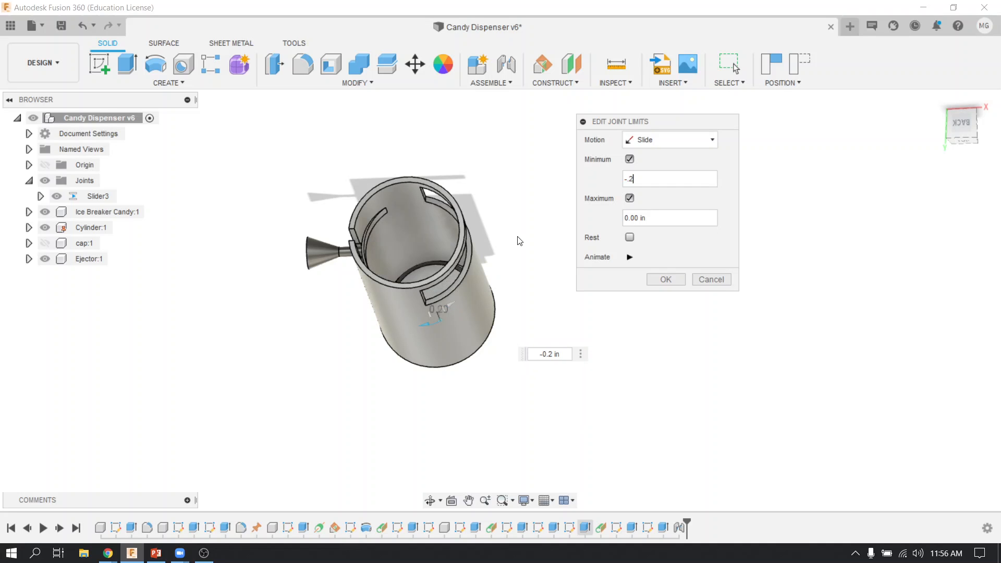
middle_click_drag(498, 271, 525, 280, "shift")
Set the slide's minimum limit to 0 in and its maximum limit to 1.25 in, and apply the limits.
double_click(627, 179)
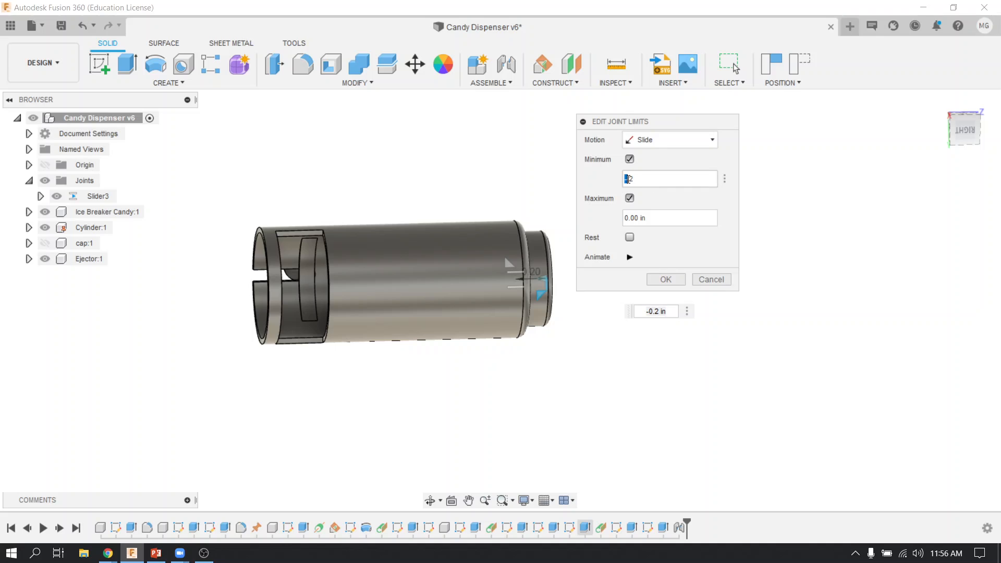
left_click_drag(641, 180, 618, 180)
type("0")
left_click_drag(652, 218, 618, 218)
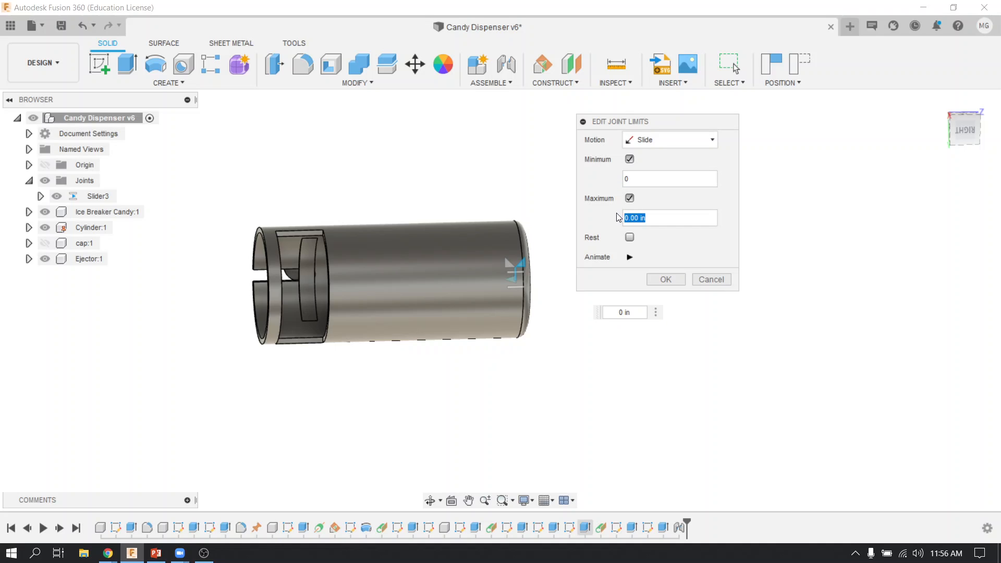
type("1.25")
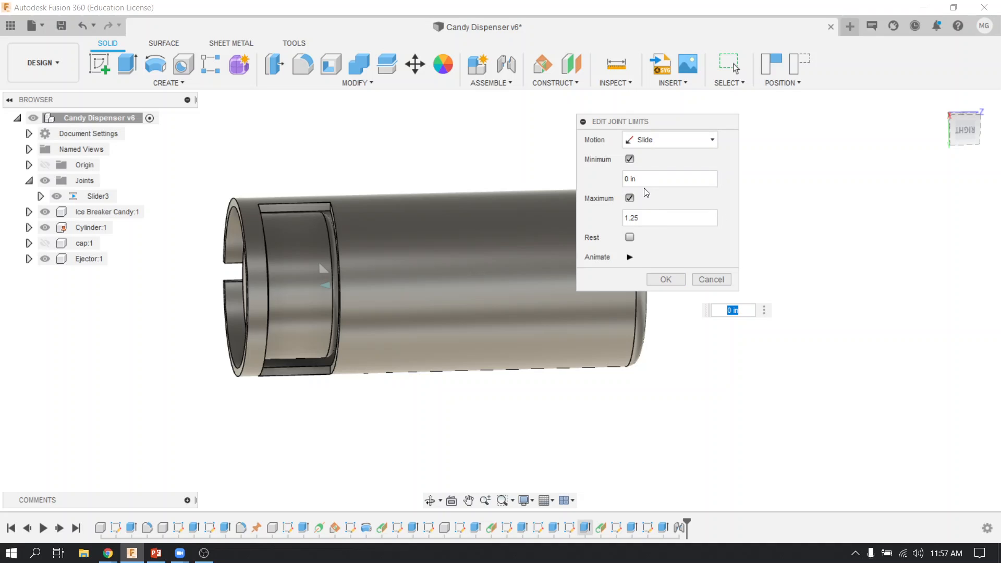
left_click(673, 280)
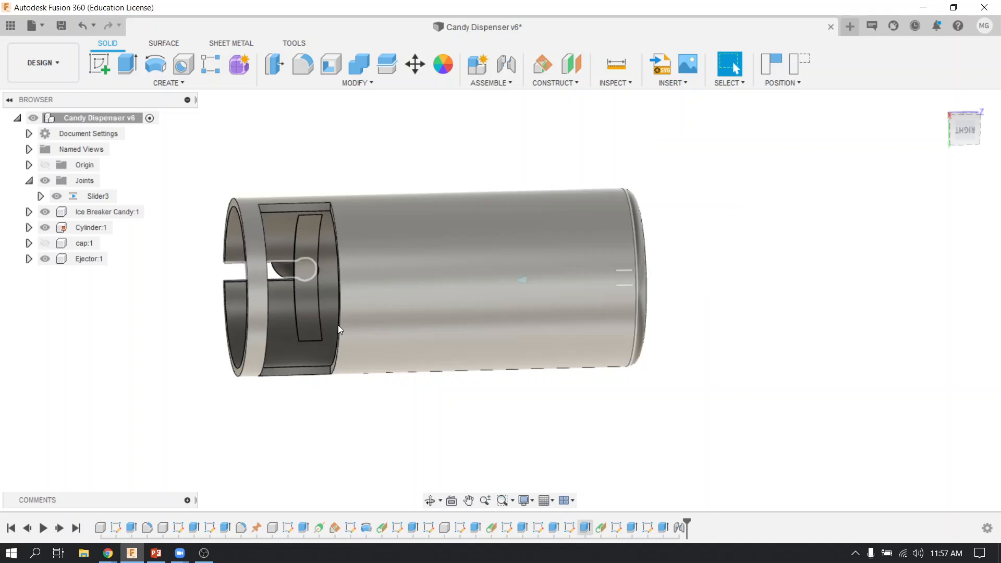
Test the slide limits by moving the candy toward the cylinder's open end and back.
middle_click_drag(448, 298, 550, 288, "shift")
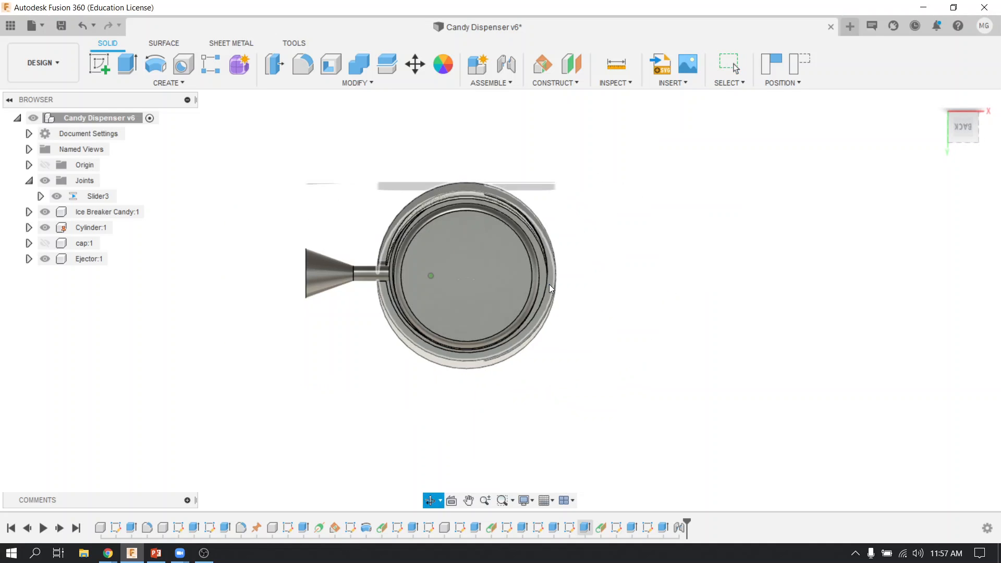
middle_click_drag(568, 190, 586, 206, "shift")
left_click_drag(555, 191, 470, 359)
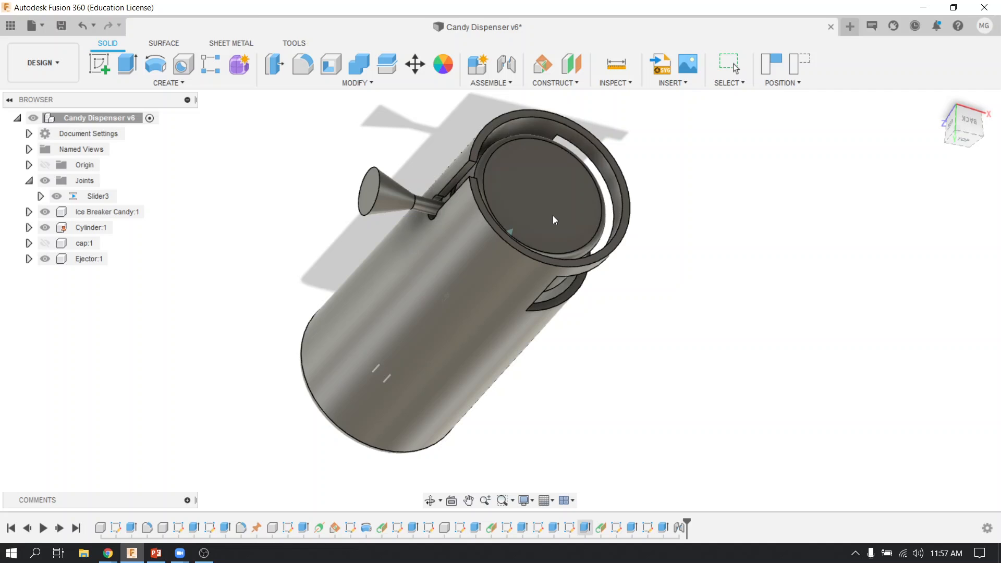
left_click_drag(552, 215, 440, 377)
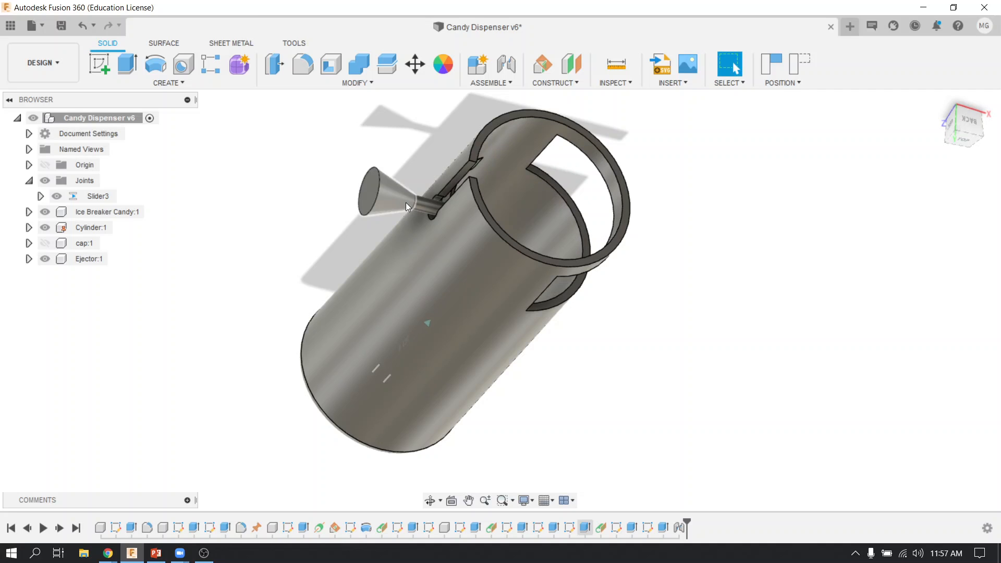
Start a new joint with the moved components' current position captured, and set its motion type to Slider.
left_click(490, 82)
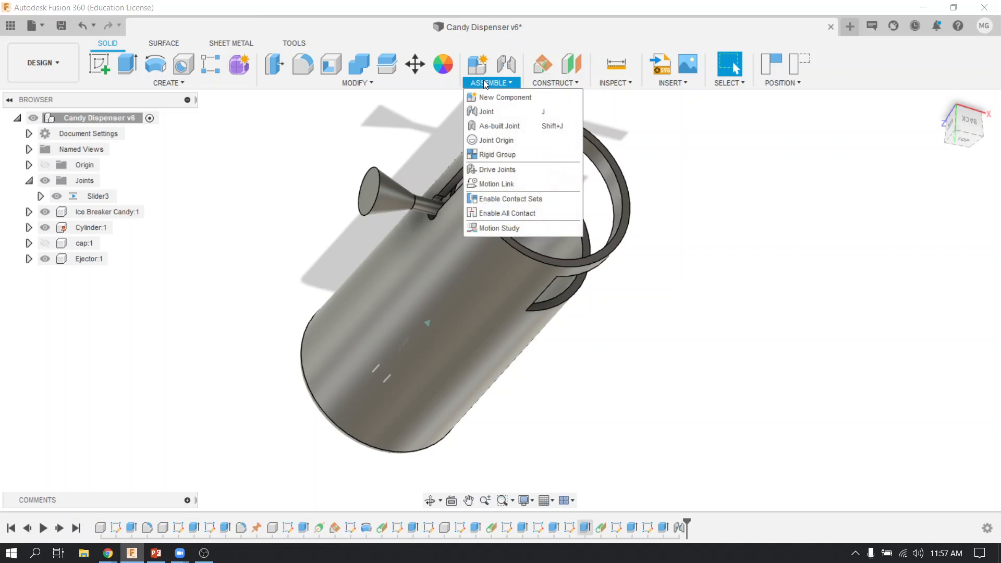
left_click(521, 302)
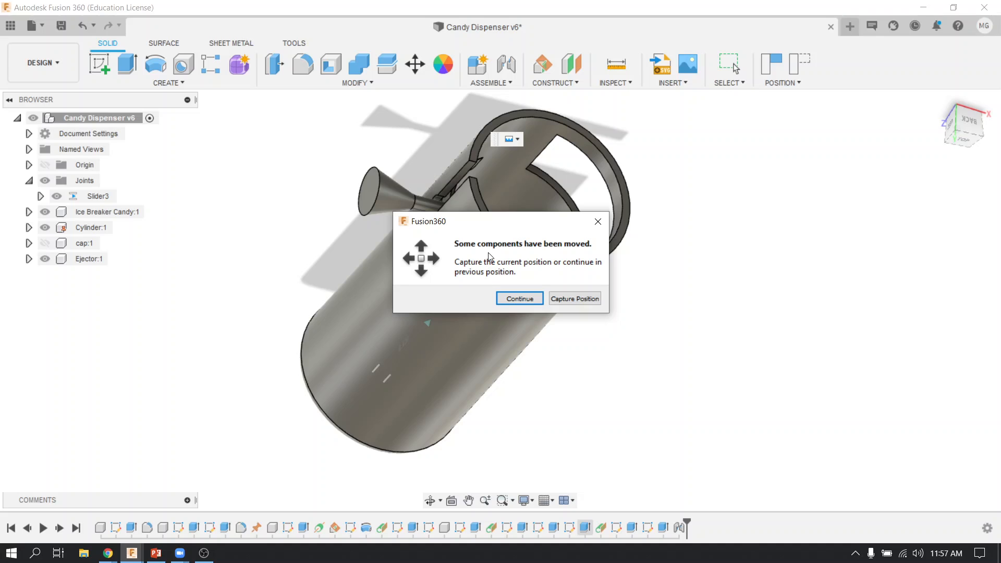
left_click_drag(503, 223, 816, 232)
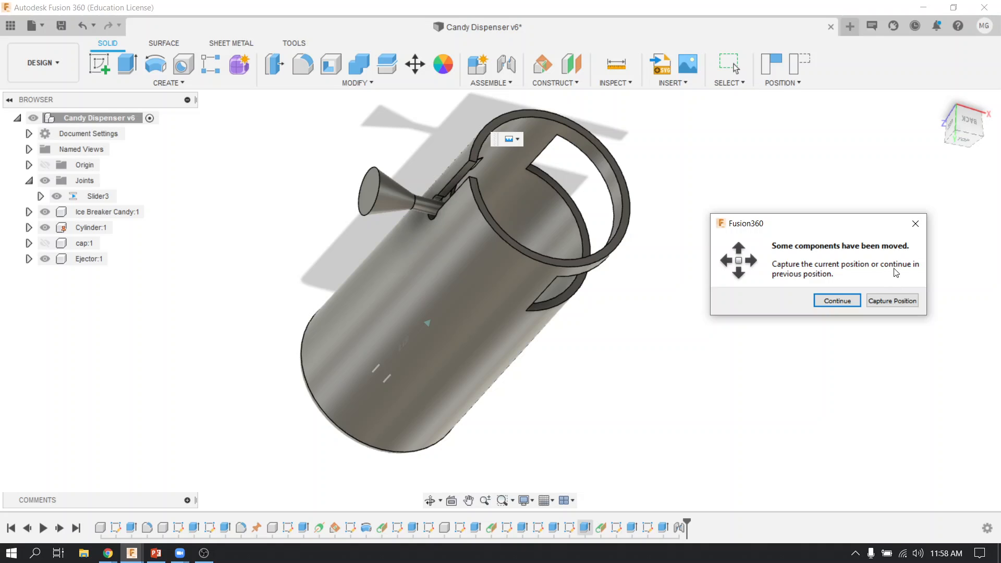
left_click(881, 299)
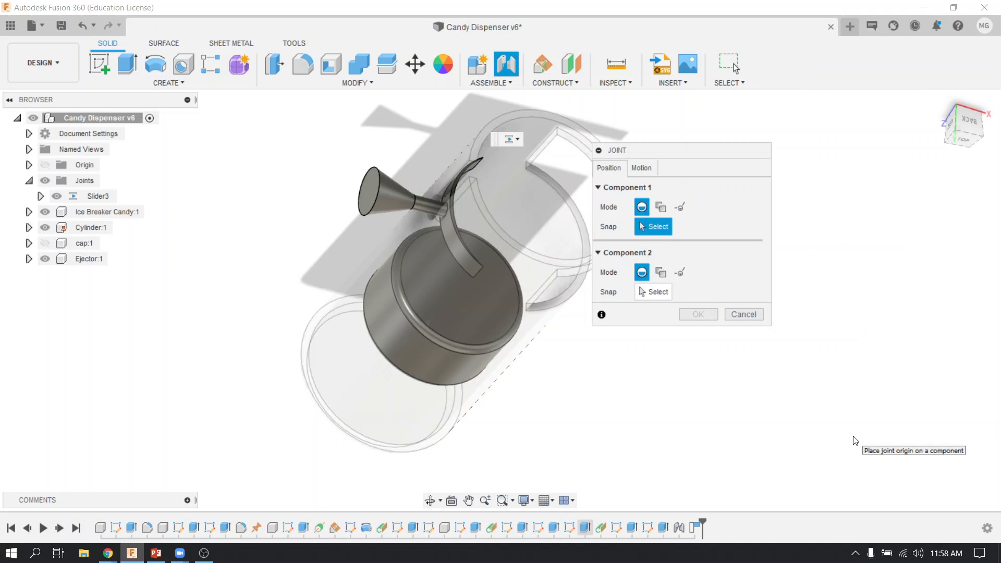
left_click_drag(653, 149, 746, 145)
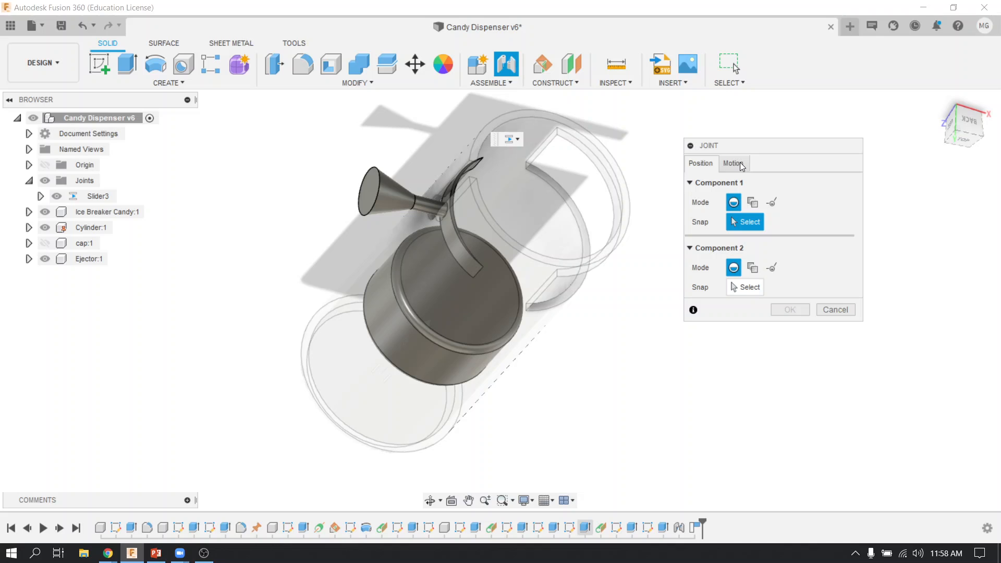
left_click(740, 163)
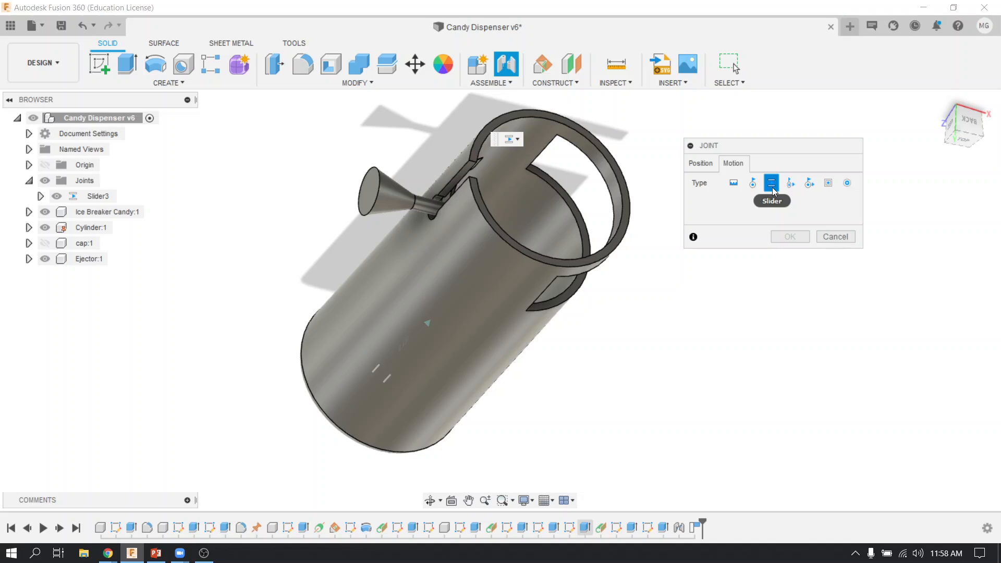
left_click(700, 163)
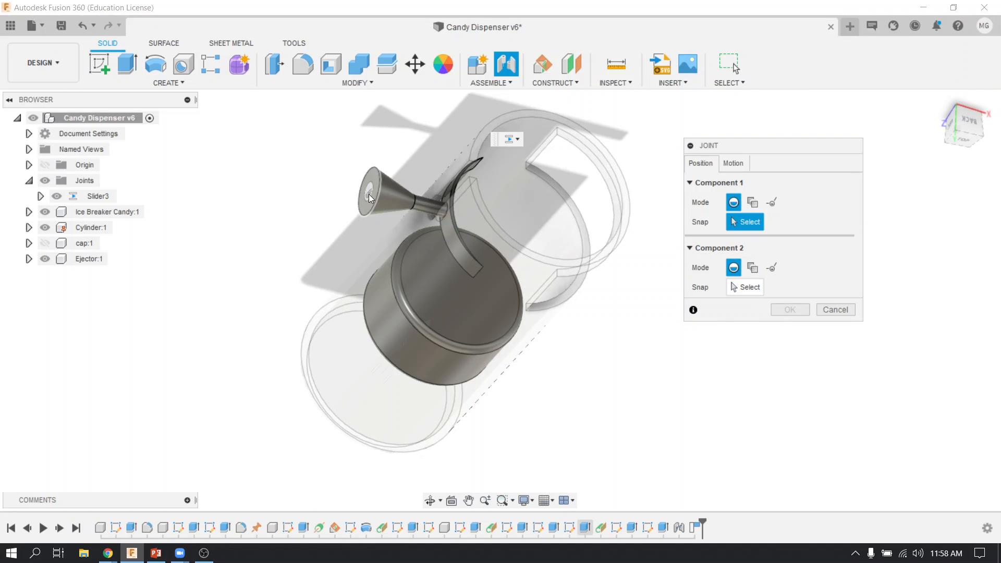
Try to snap the center of the Ejector's circular end face to the rounded end of the Cylinder's slot, and cancel the joint.
scroll(374, 200, "up", 3)
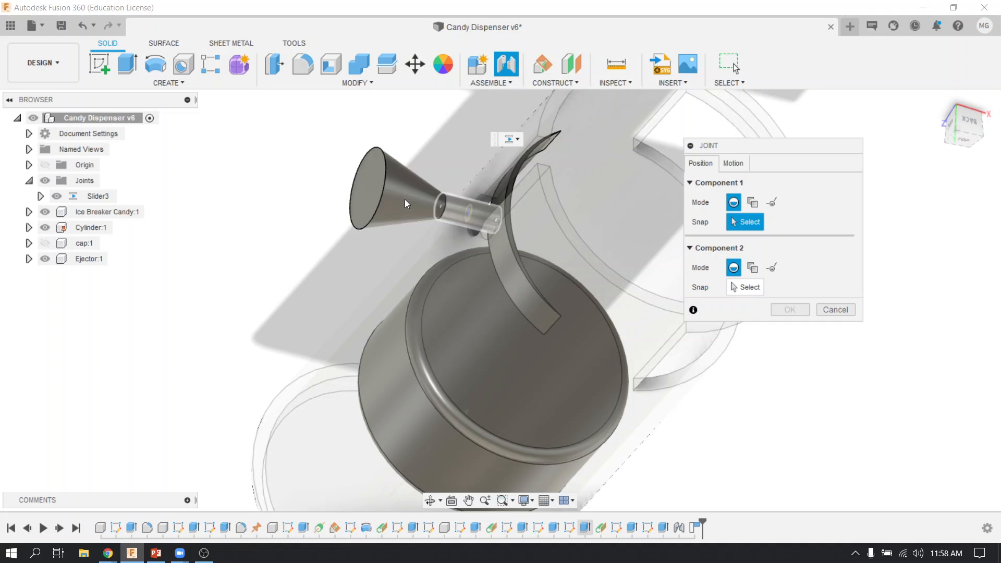
left_click(372, 194)
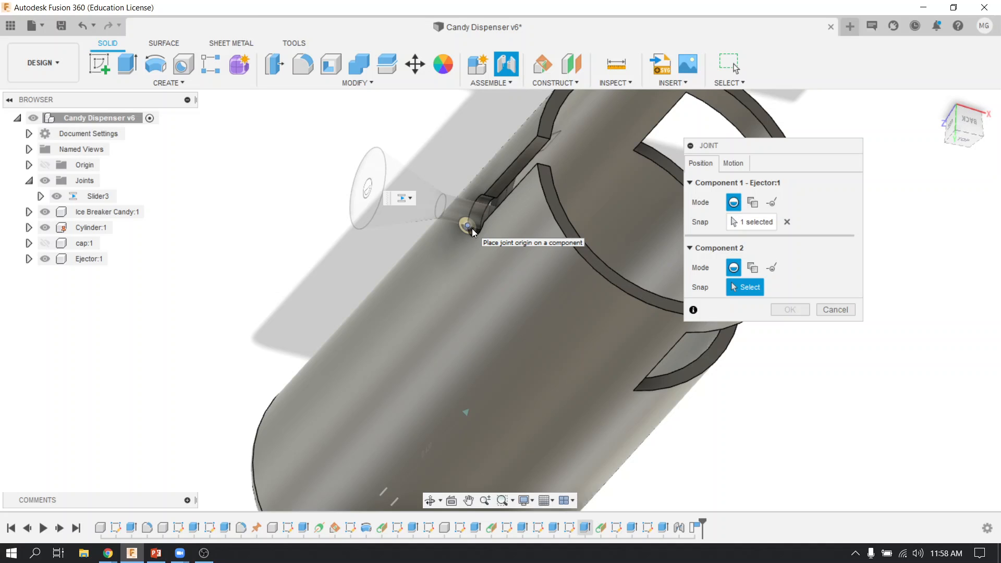
middle_click_drag(487, 229, 457, 223, "shift")
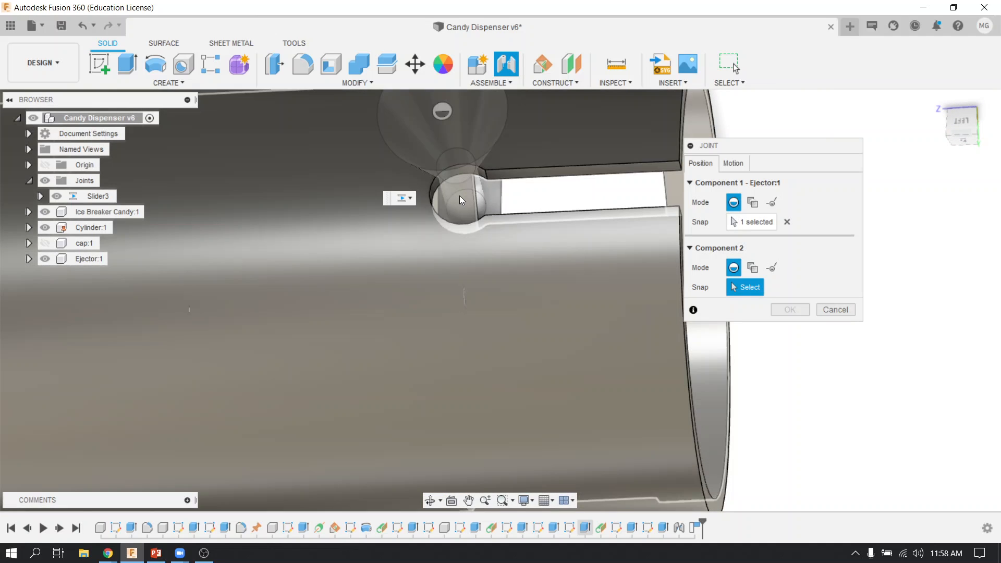
left_click(460, 197)
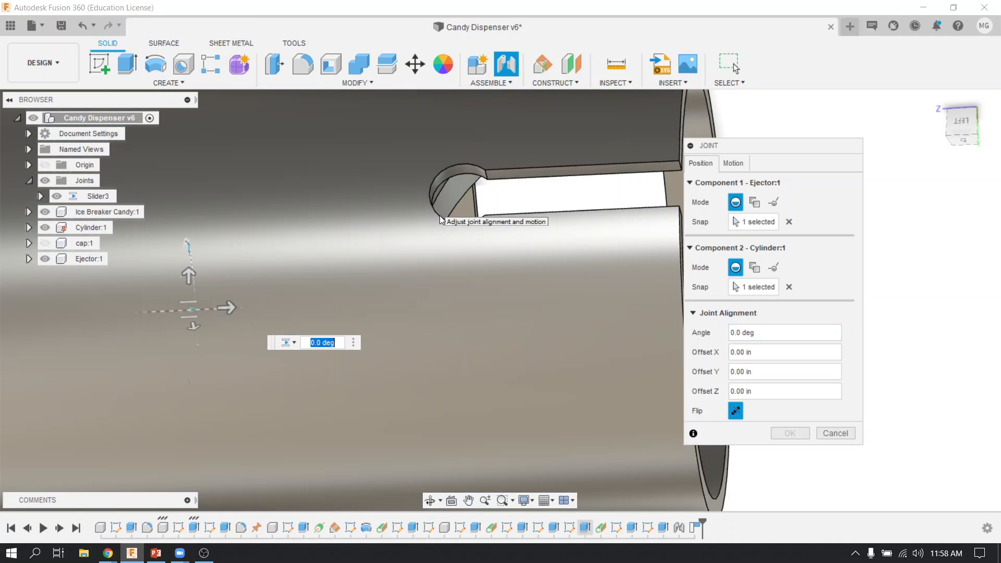
scroll(509, 207, "down", 5)
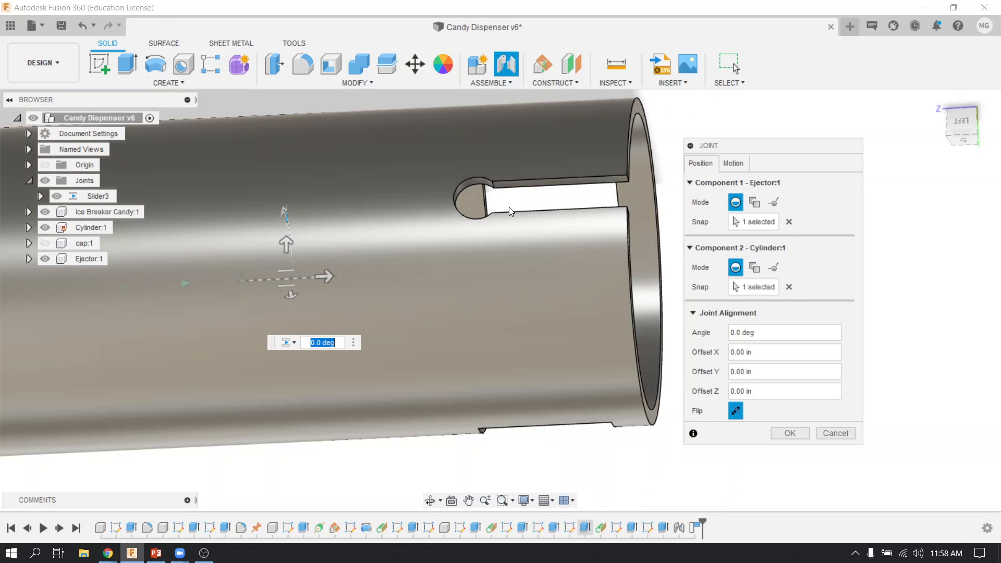
middle_click_drag(464, 225, 487, 244, "shift")
left_click(835, 433)
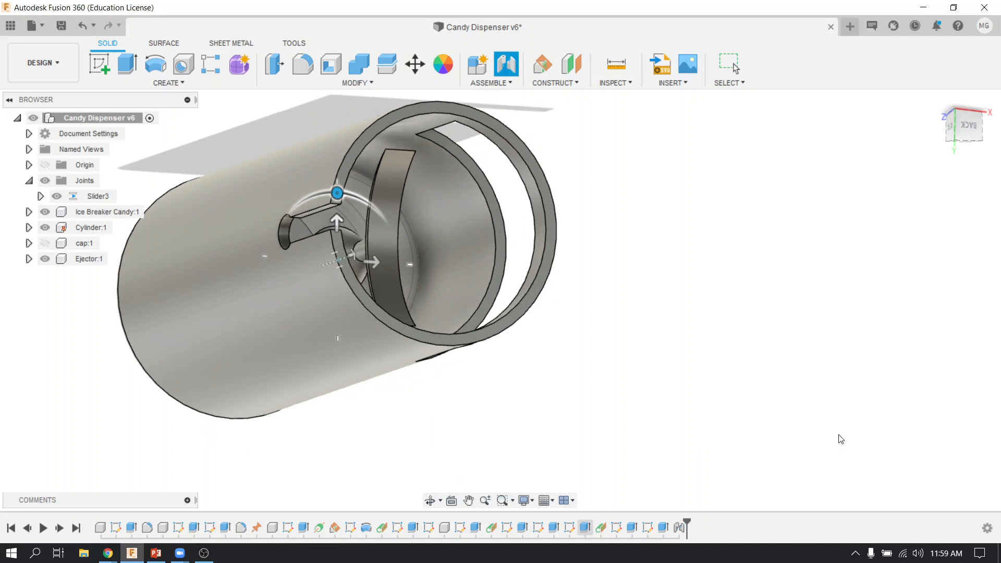
Create a slider joint with the current position captured, snapping the Ejector's wide circular end face to the Cylinder's rounded slot end, flipped.
left_click(501, 80)
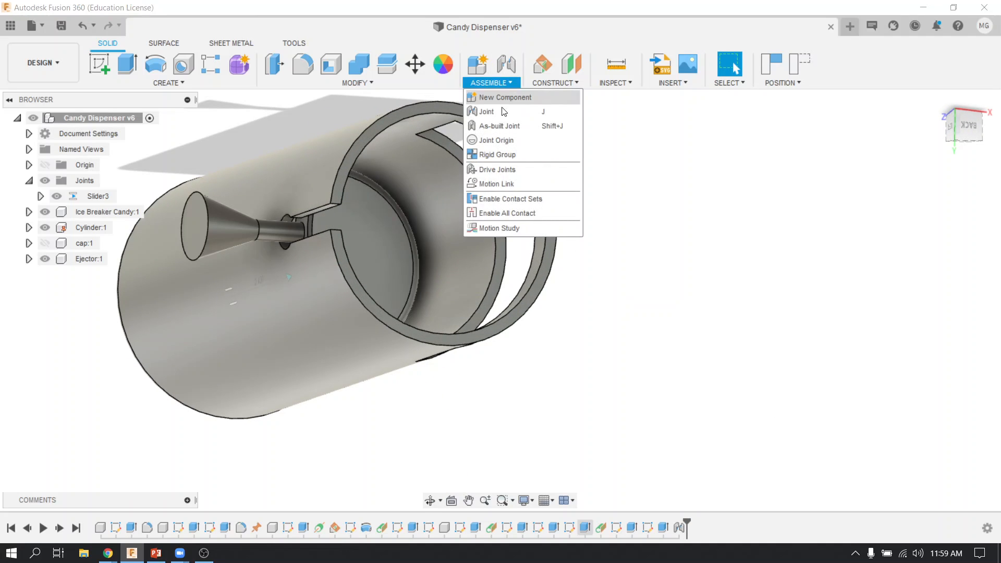
left_click(501, 111)
left_click(574, 298)
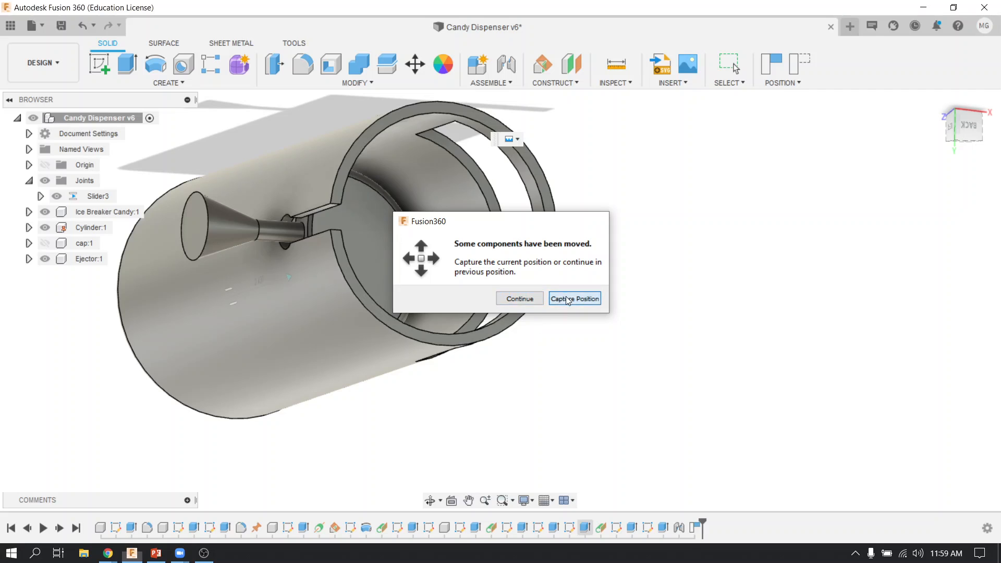
left_click(188, 232)
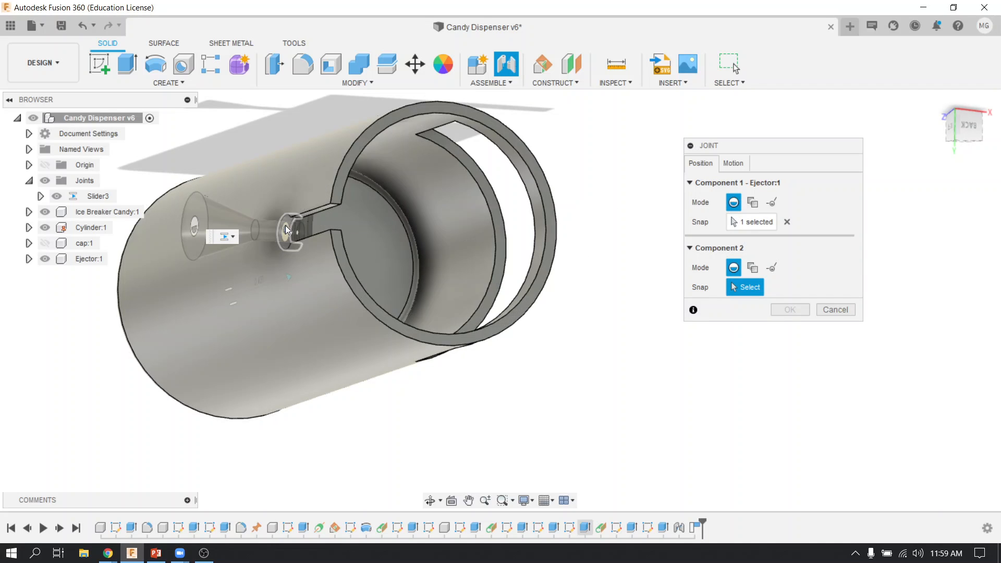
left_click(286, 226)
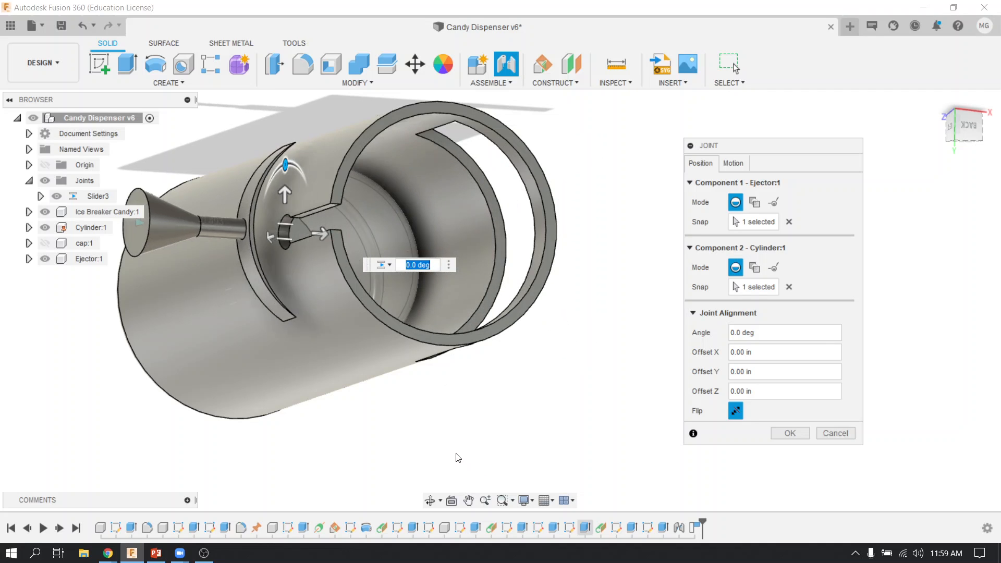
left_click(789, 434)
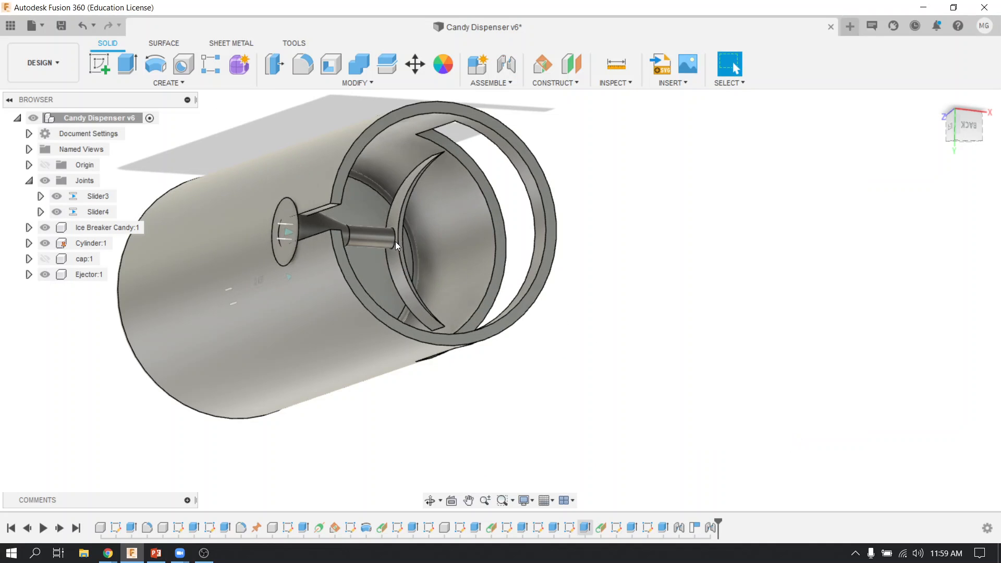
Enable minimum and maximum slide limits on the Ejector's slider joint and set the minimum to -0.3 in.
right_click(82, 215)
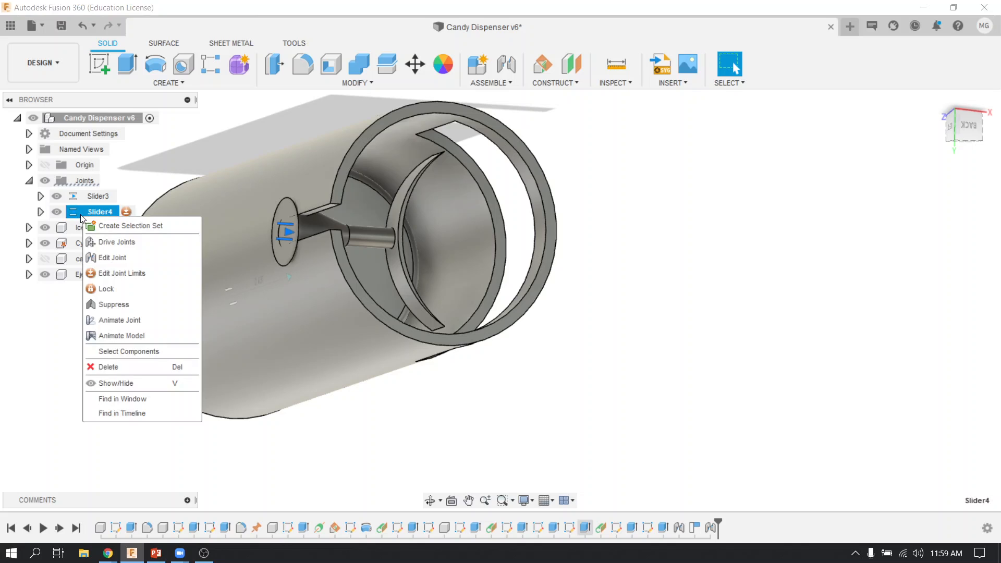
left_click(114, 274)
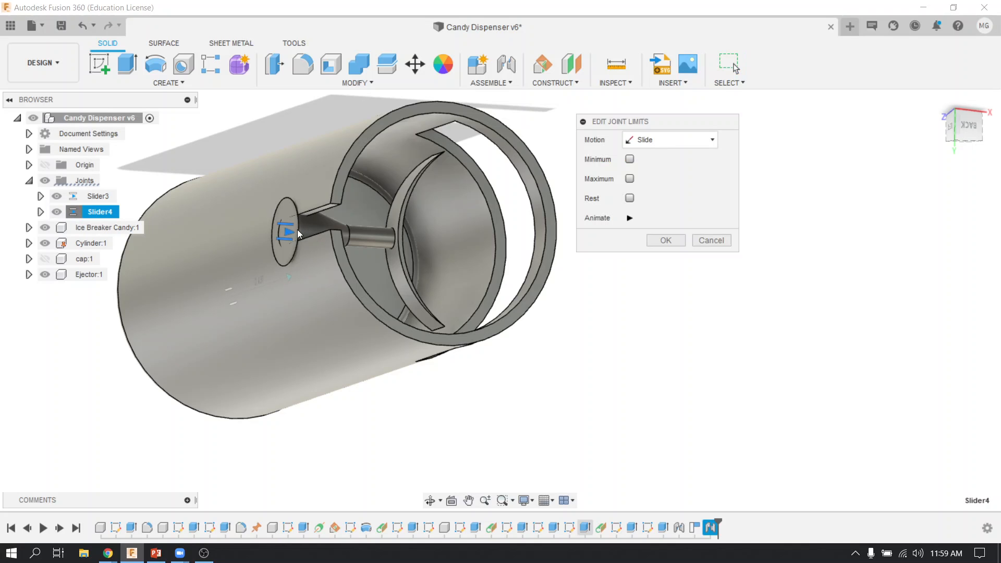
left_click(630, 159)
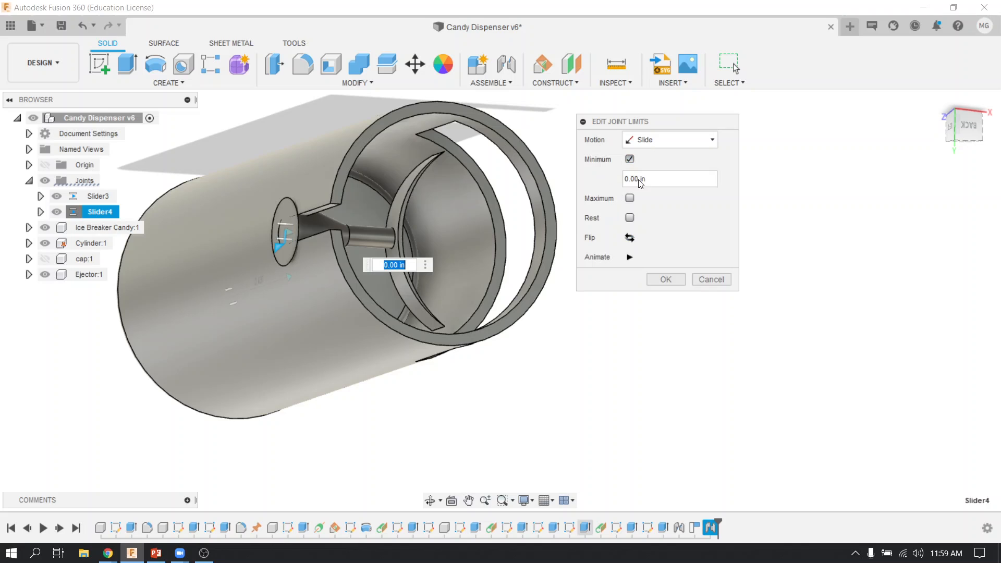
left_click(630, 199)
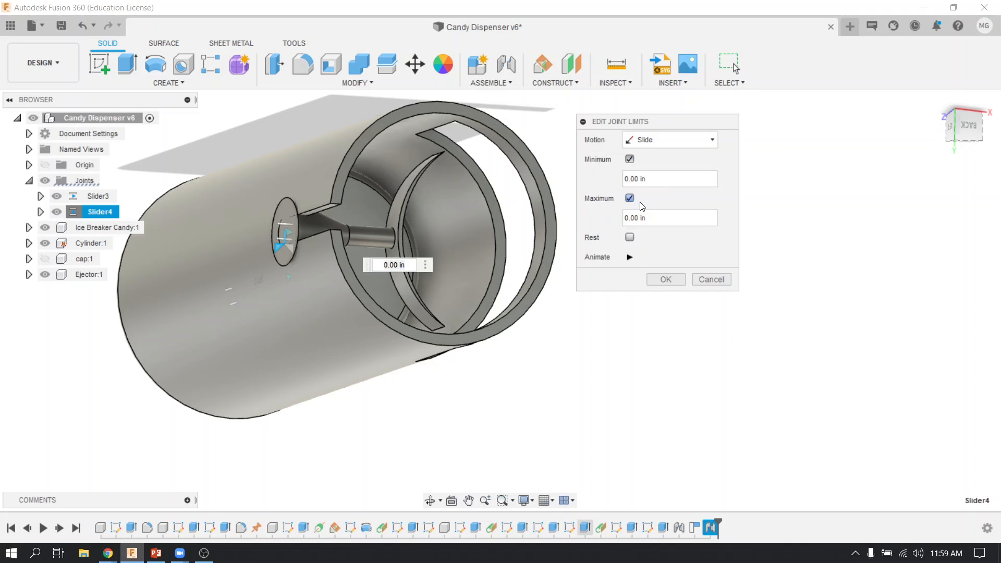
left_click_drag(658, 179, 604, 173)
type(".2")
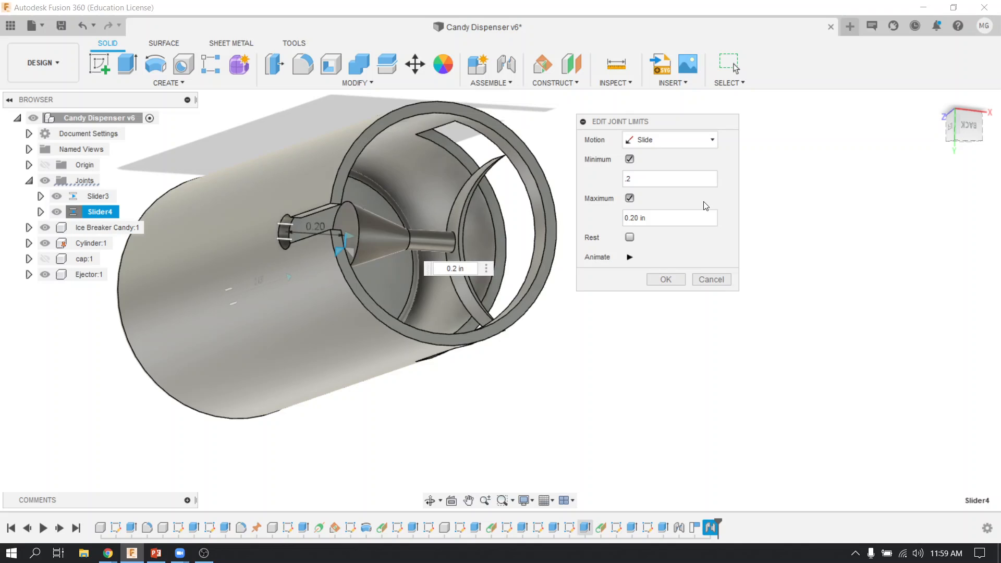
type("-.2")
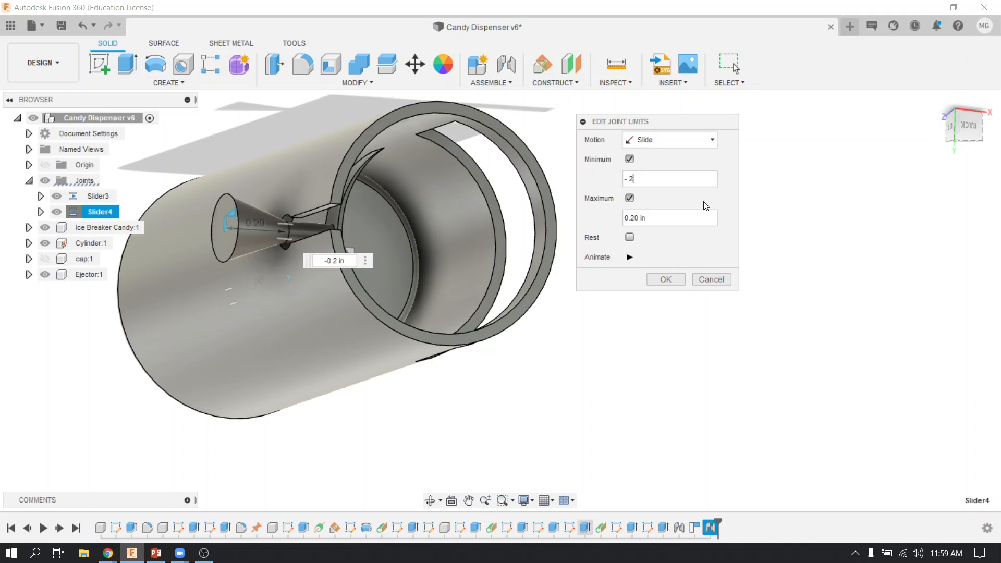
key("BackSpace")
type("4")
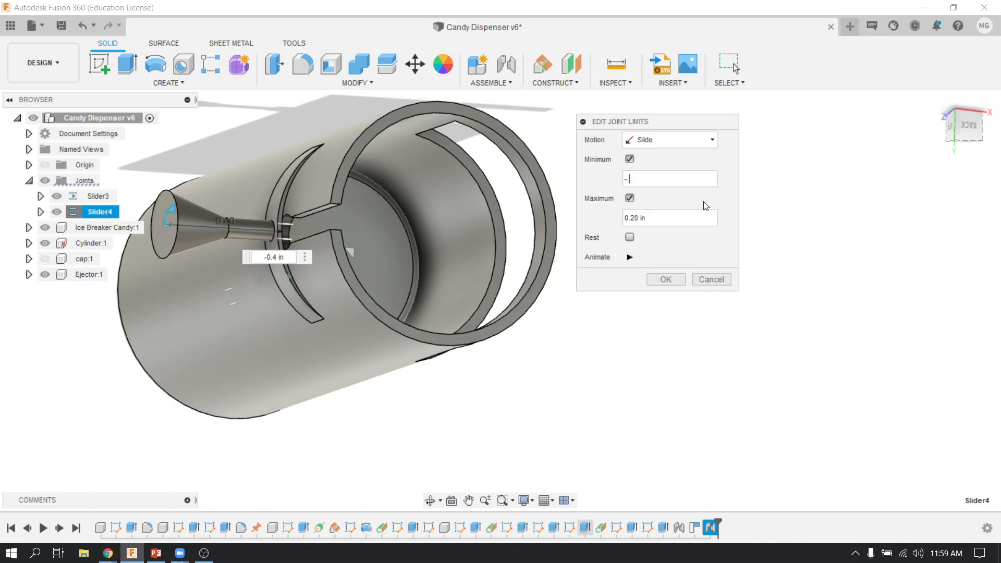
type(".3")
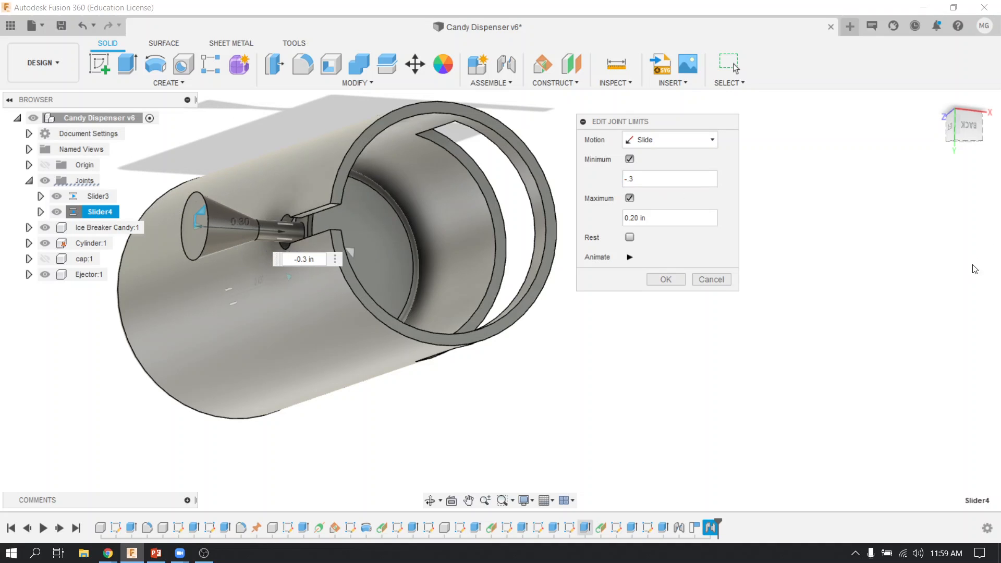
Set the Ejector joint's maximum slide limit to -0.2 in, apply the limits, and test them by sliding the Ejector outward.
left_click(964, 125)
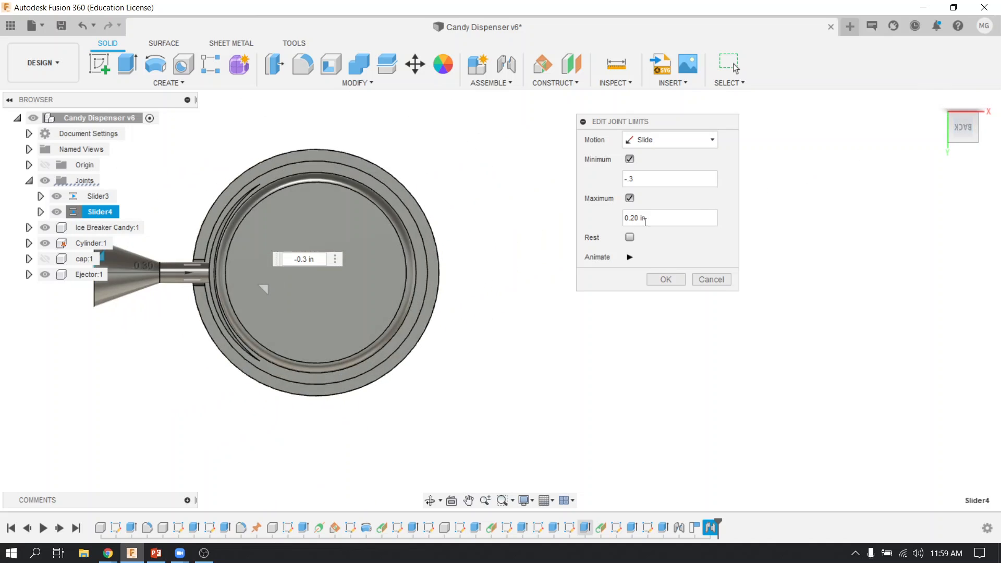
scroll(258, 268, "up", 2)
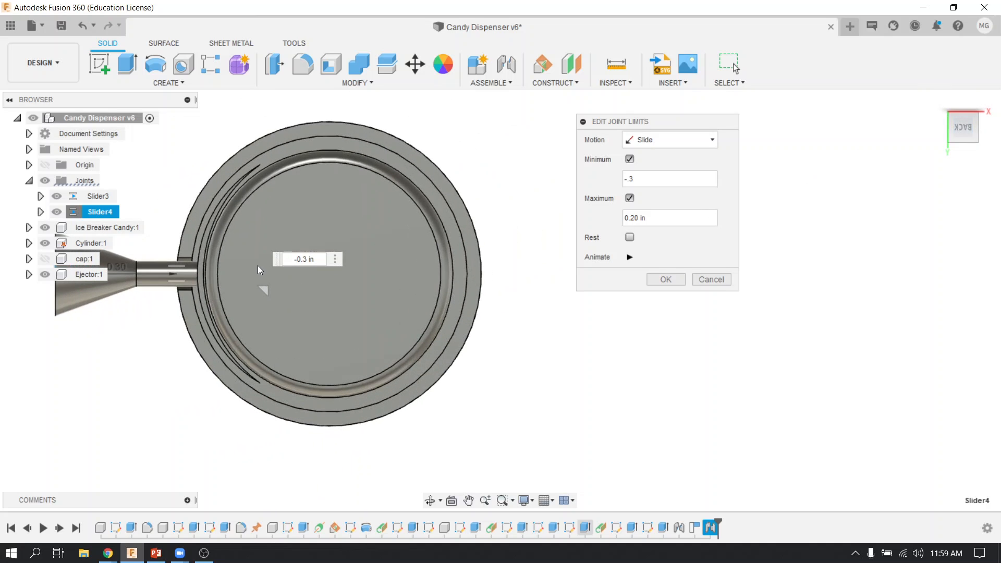
middle_click_drag(258, 265, 432, 251)
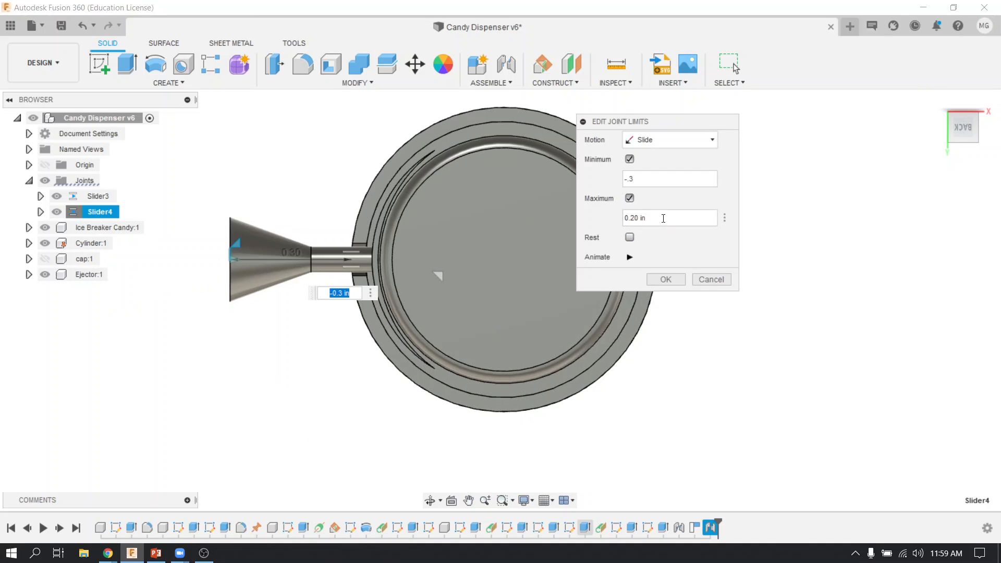
left_click_drag(658, 216, 600, 221)
type("0")
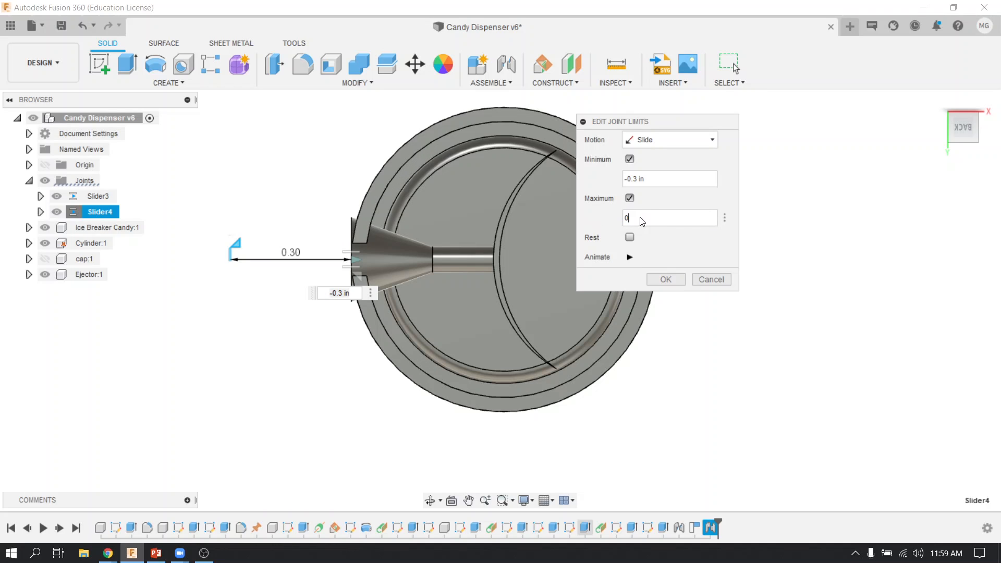
left_click_drag(641, 217, 626, 219)
type(".1")
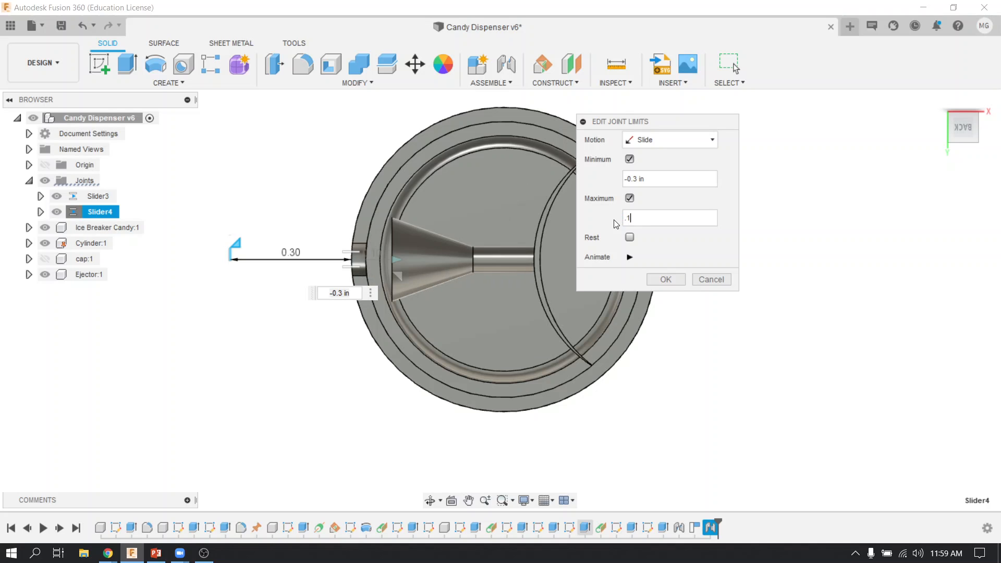
type("-.1")
key("BackSpace")
type("2")
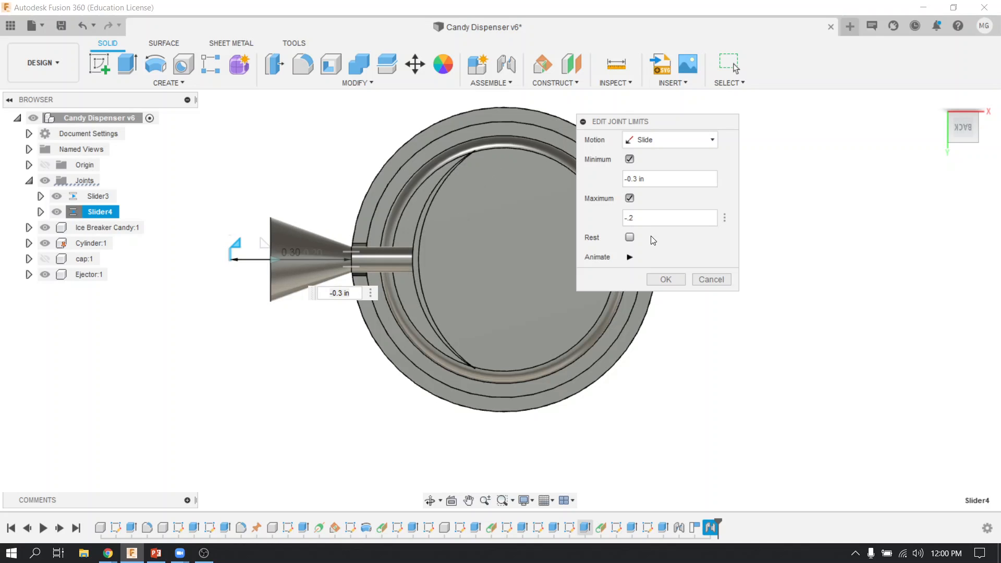
left_click(667, 279)
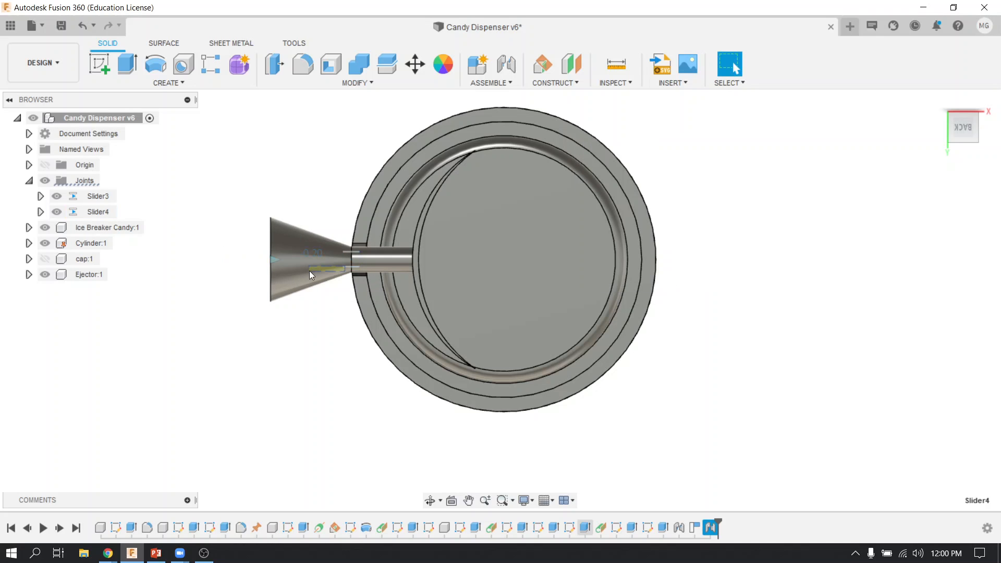
left_click_drag(351, 271, 286, 274)
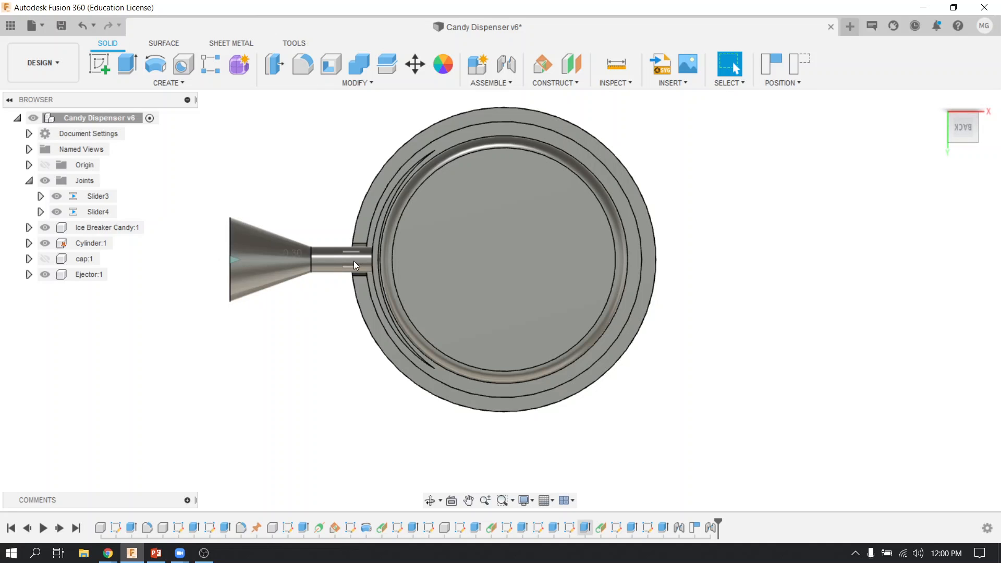
Show the cap and start a new joint with the components' current position captured and its motion type set to Revolute.
mouse_move(539, 308)
middle_mouse_down("shift")
mouse_move(532, 260)
mouse_move(546, 296)
middle_mouse_up("shift")
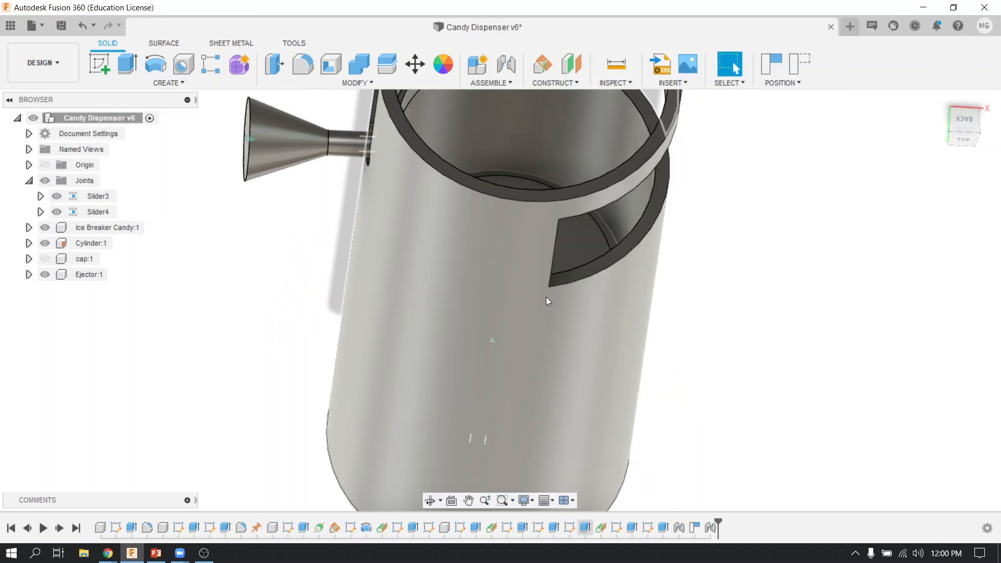
scroll(543, 295, "down", 3)
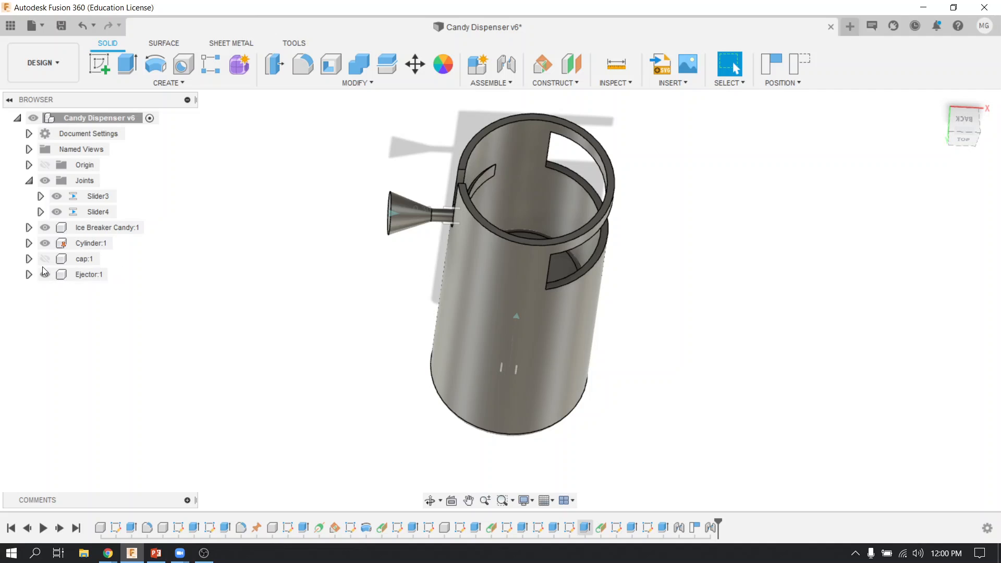
left_click(45, 259)
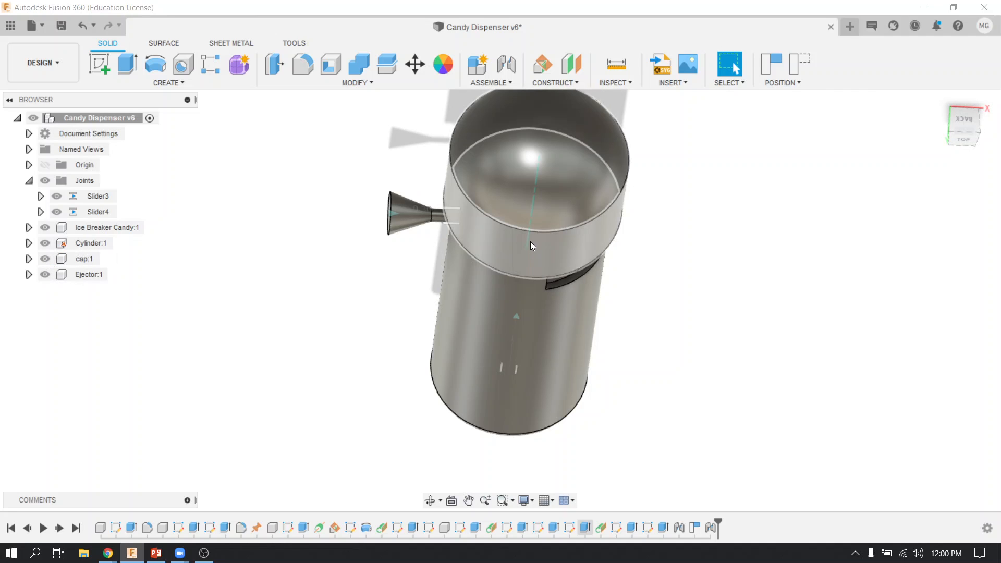
left_click(490, 83)
left_click(501, 113)
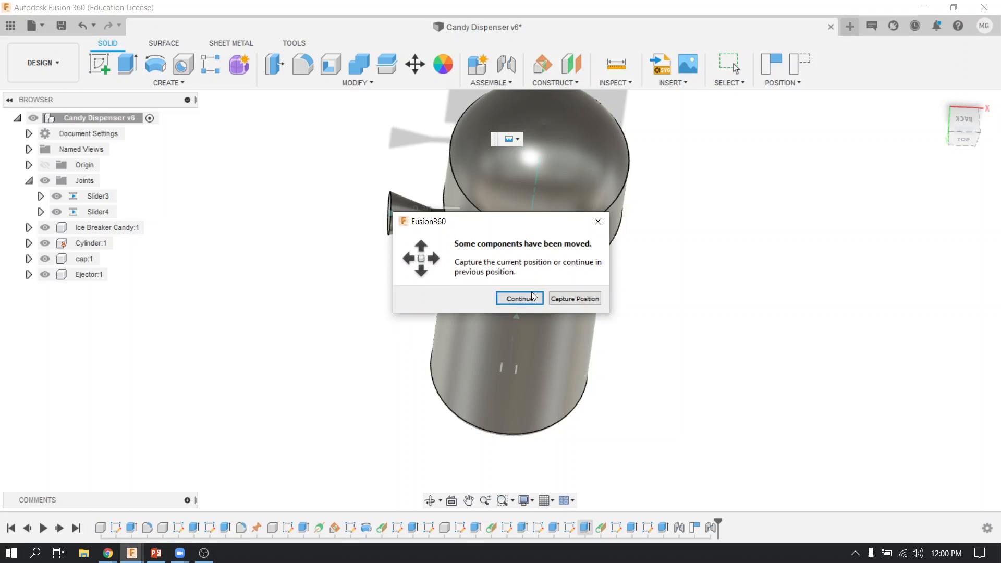
left_click(574, 298)
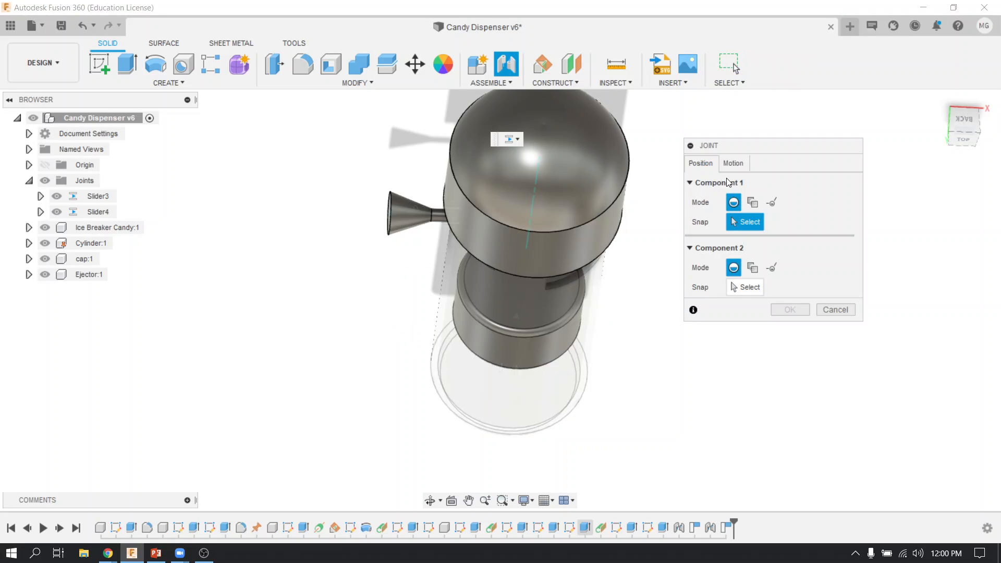
left_click(733, 163)
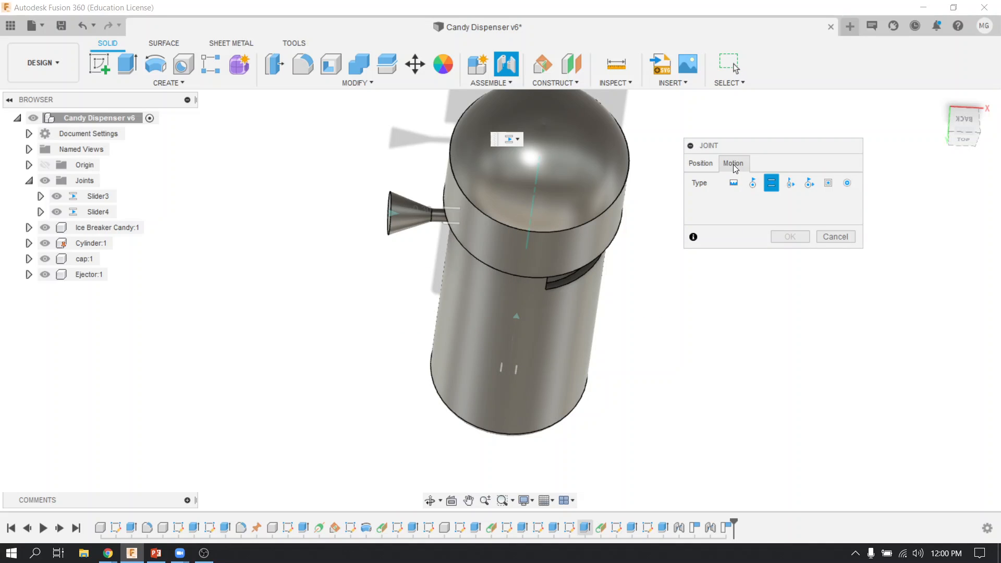
left_click(753, 184)
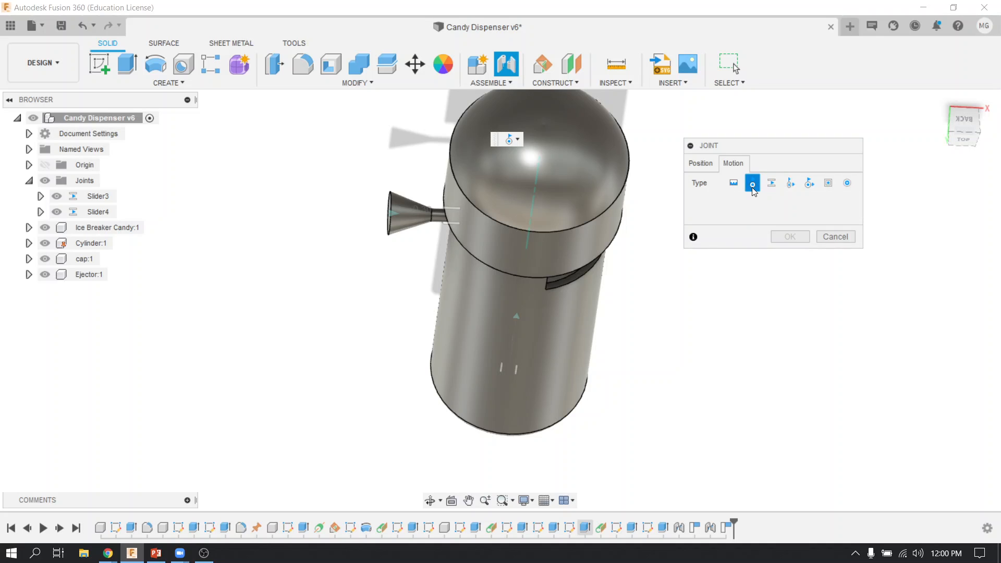
Snap the center of the cap's dome to the center of the Cylinder's open rim and create the joint.
left_click(700, 163)
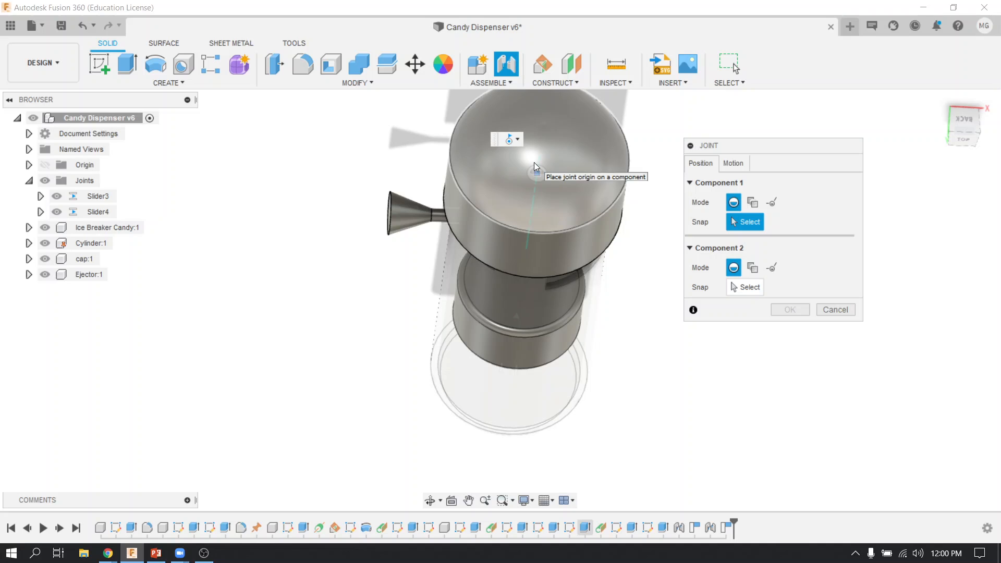
left_click(534, 162)
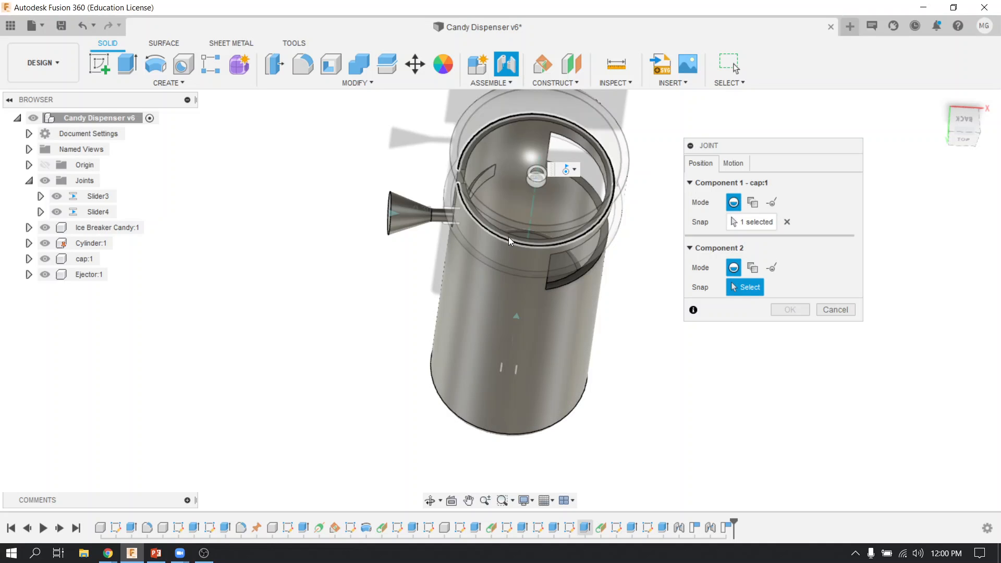
left_click(538, 179)
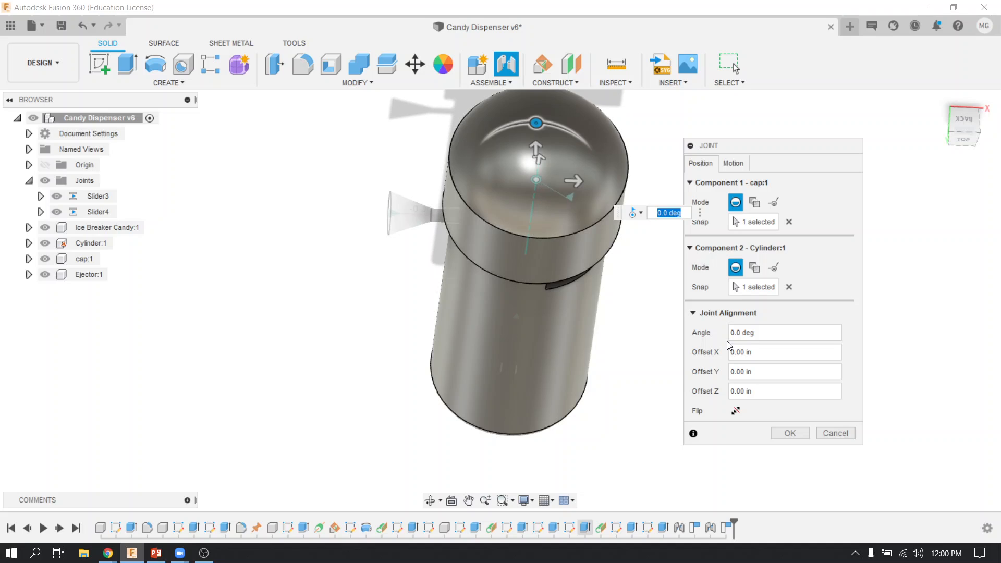
left_click(789, 433)
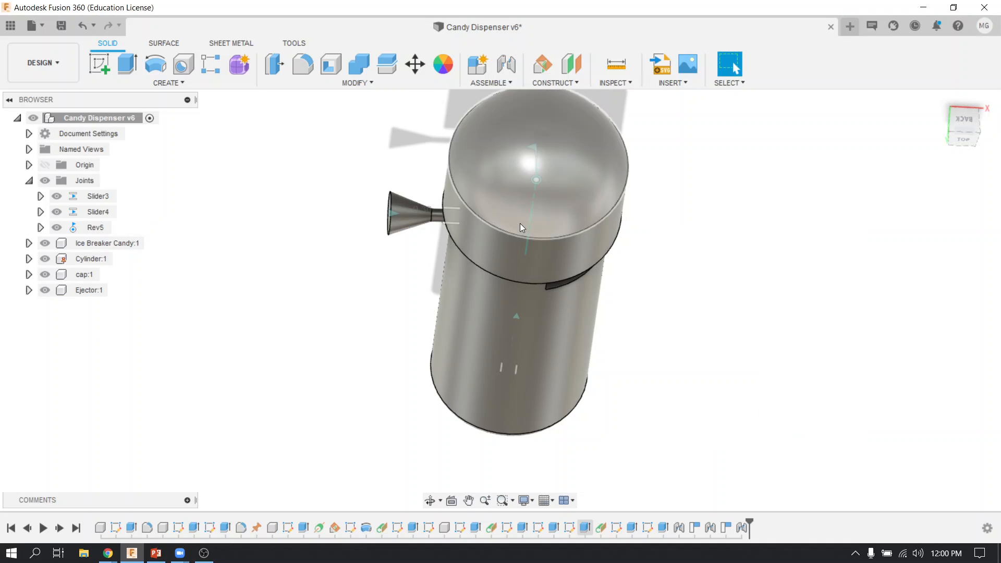
Test the joints by rotating the cap around the Cylinder and sliding the Ejector through its slot.
mouse_move(470, 193)
left_mouse_down()
mouse_move(615, 165)
mouse_move(451, 217)
mouse_move(545, 145)
mouse_move(474, 186)
mouse_move(516, 200)
mouse_move(553, 270)
left_mouse_up()
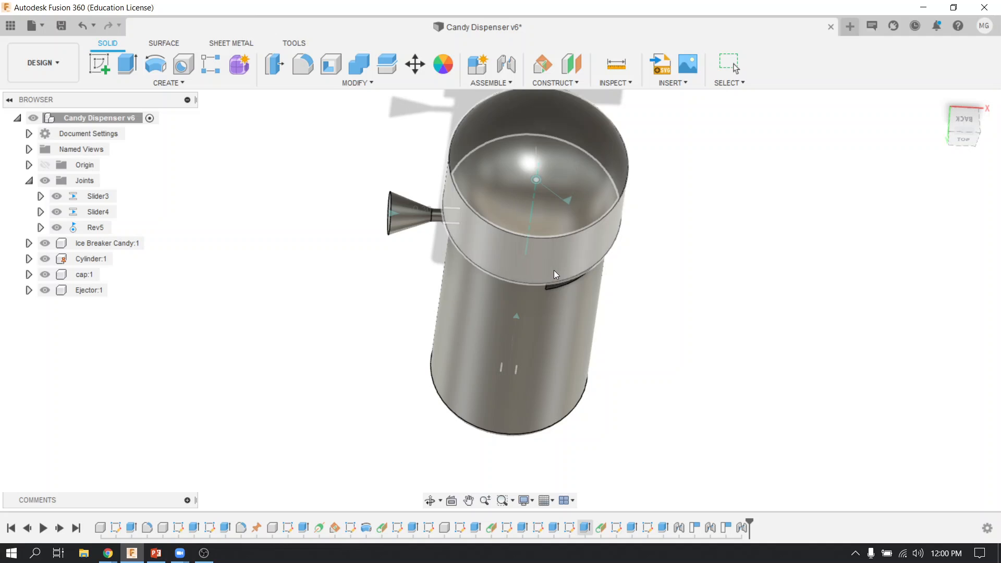
middle_click_drag(681, 304, 630, 194, "shift")
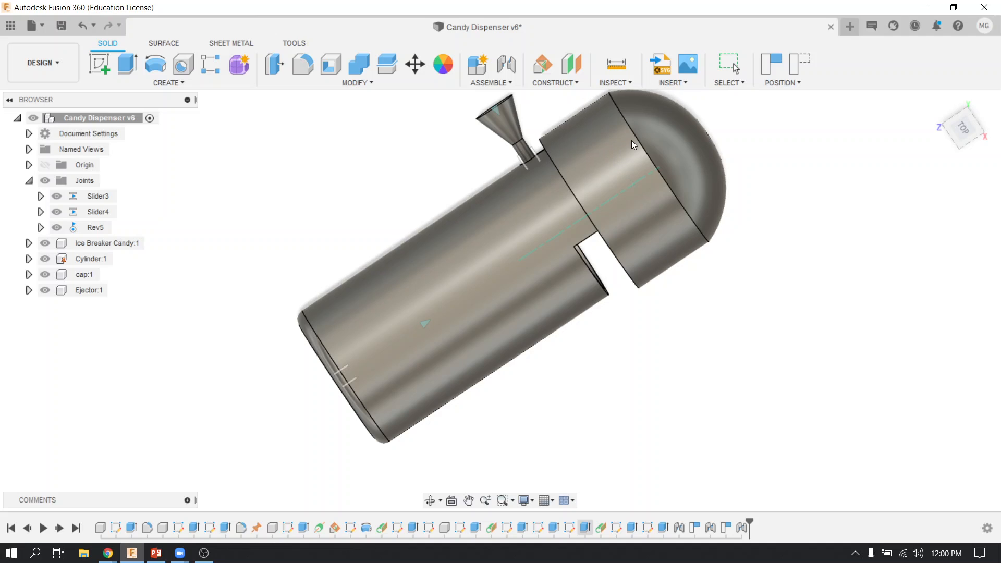
left_click_drag(534, 155, 561, 315)
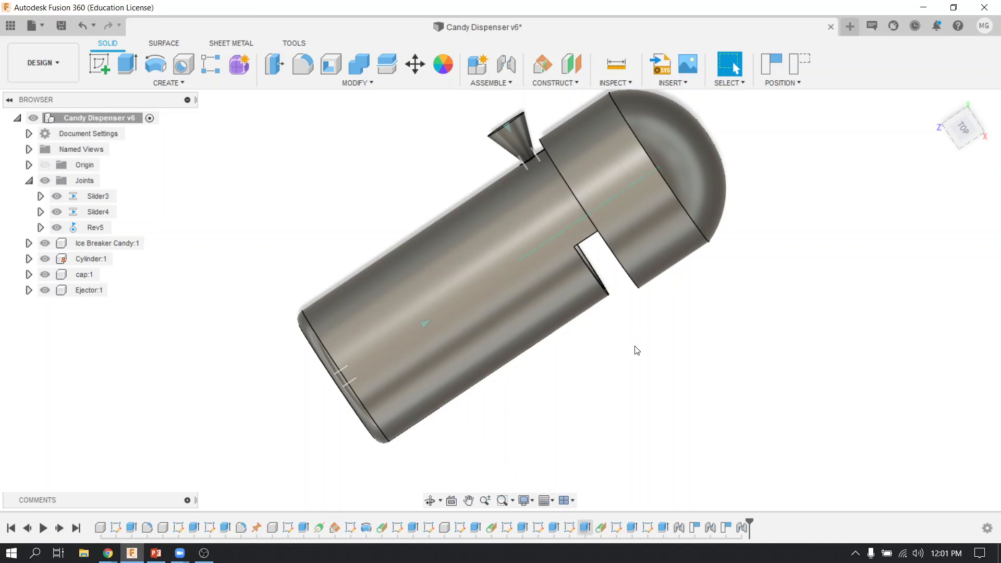
middle_click_drag(628, 329, 585, 370, "shift")
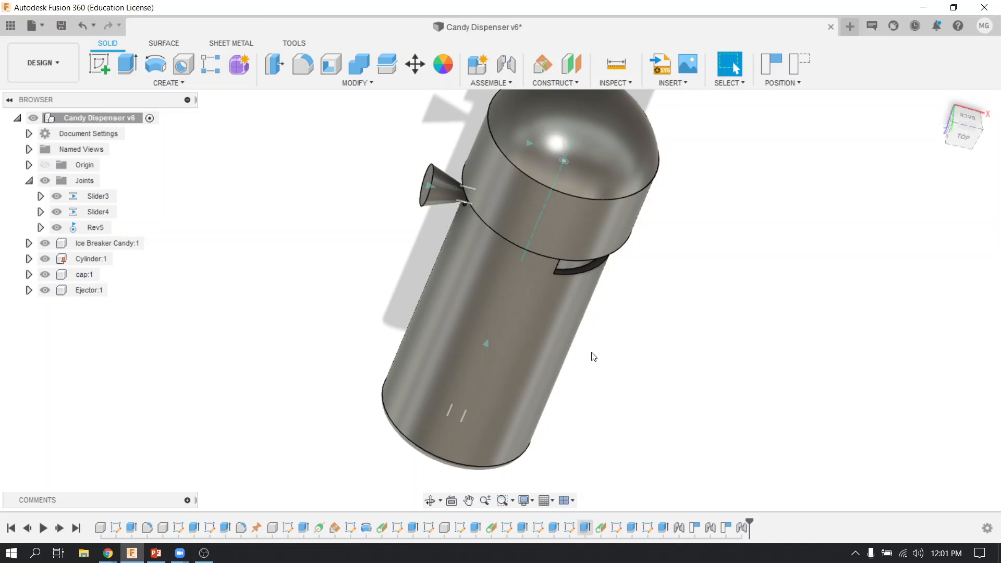